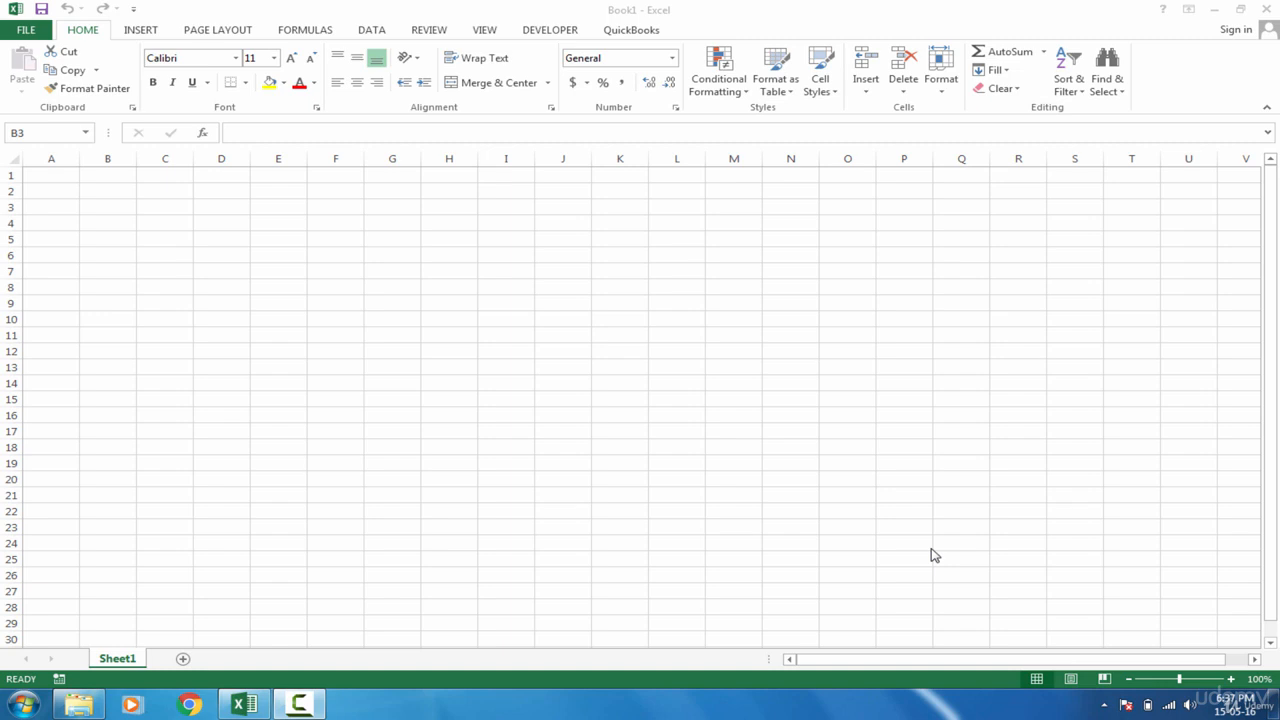
pyautogui.click(221, 207)
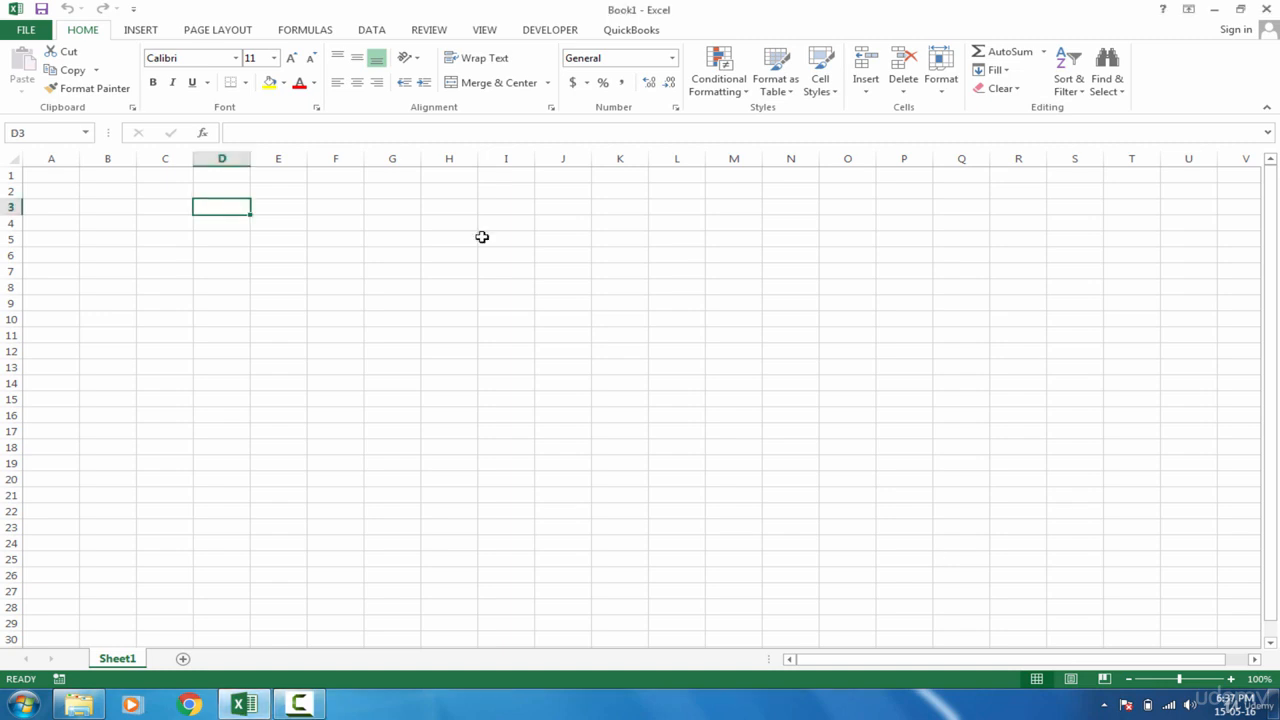
pyautogui.click(220, 192)
pyautogui.moveTo(220, 192); pyautogui.dragTo(735, 383)
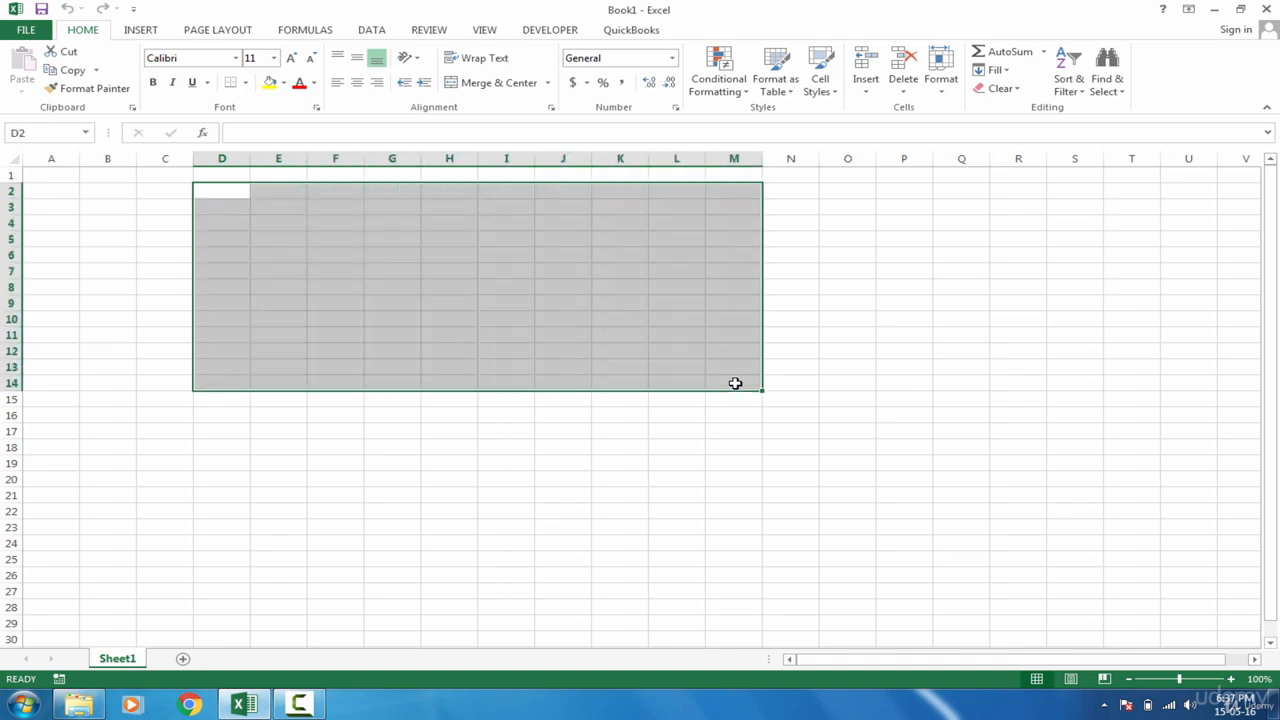
pyautogui.click(225, 216)
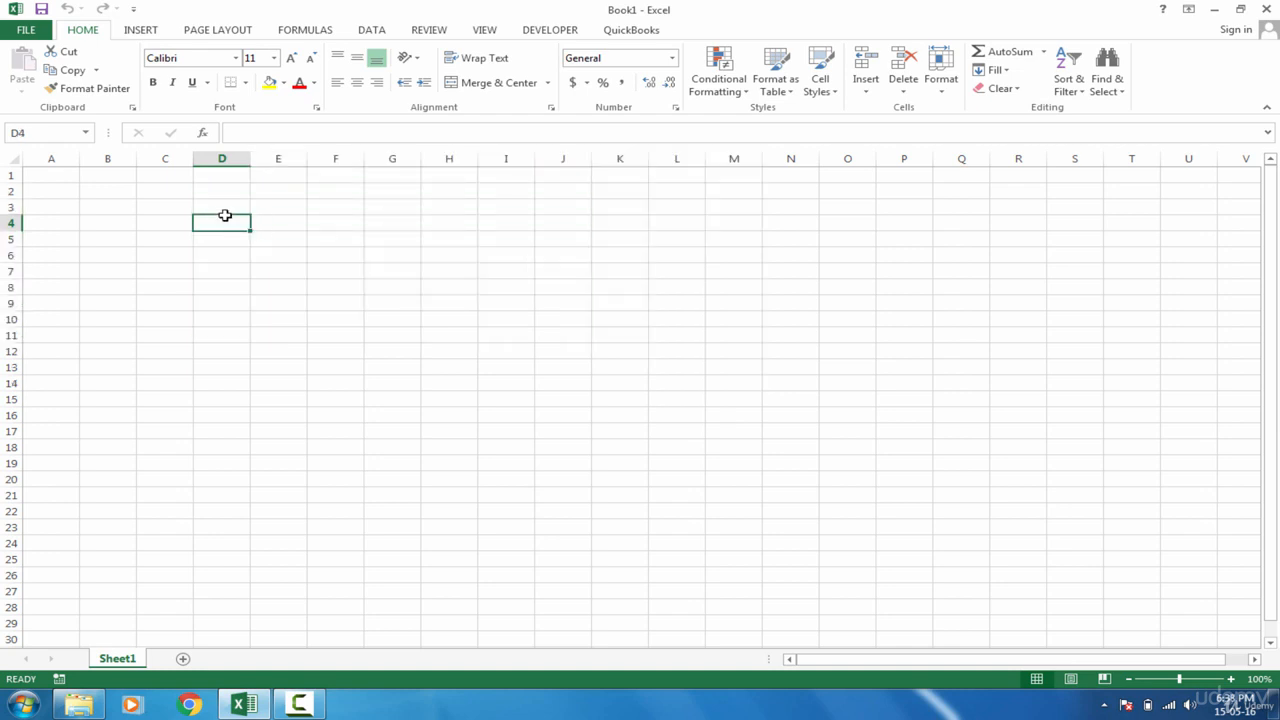
pyautogui.click(237, 191)
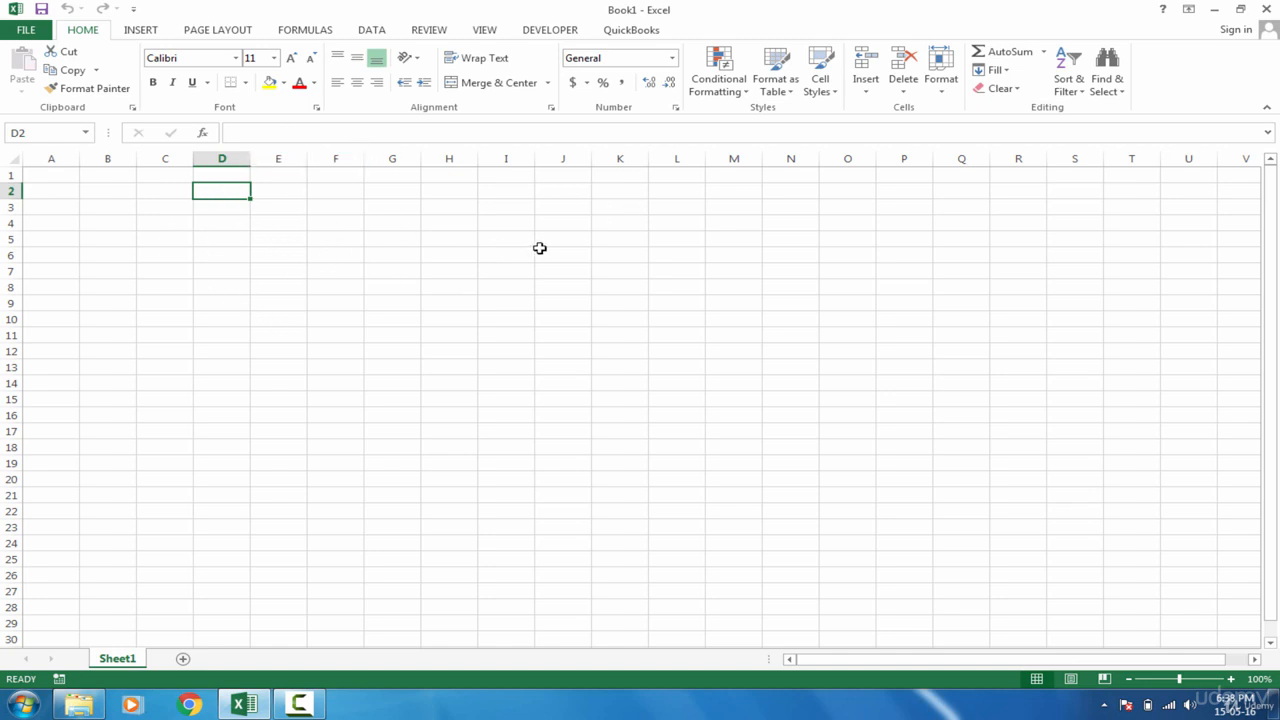
pyautogui.click(117, 176)
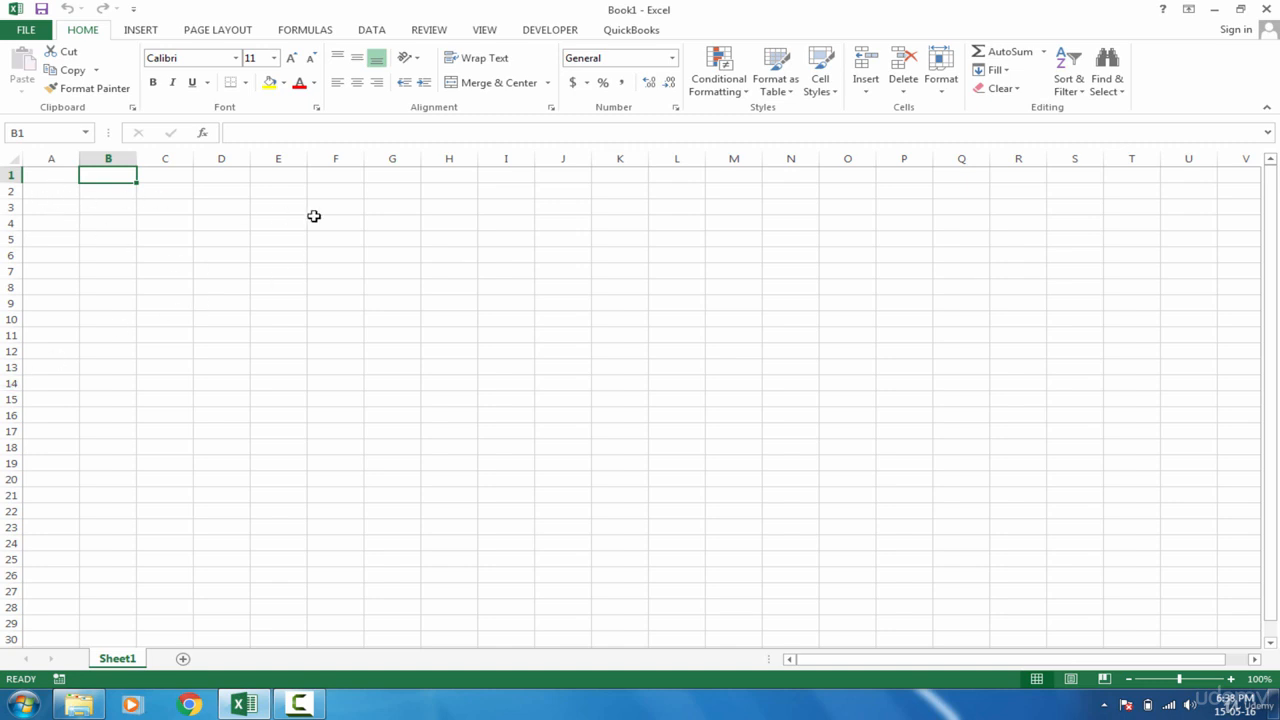
pyautogui.click(346, 208)
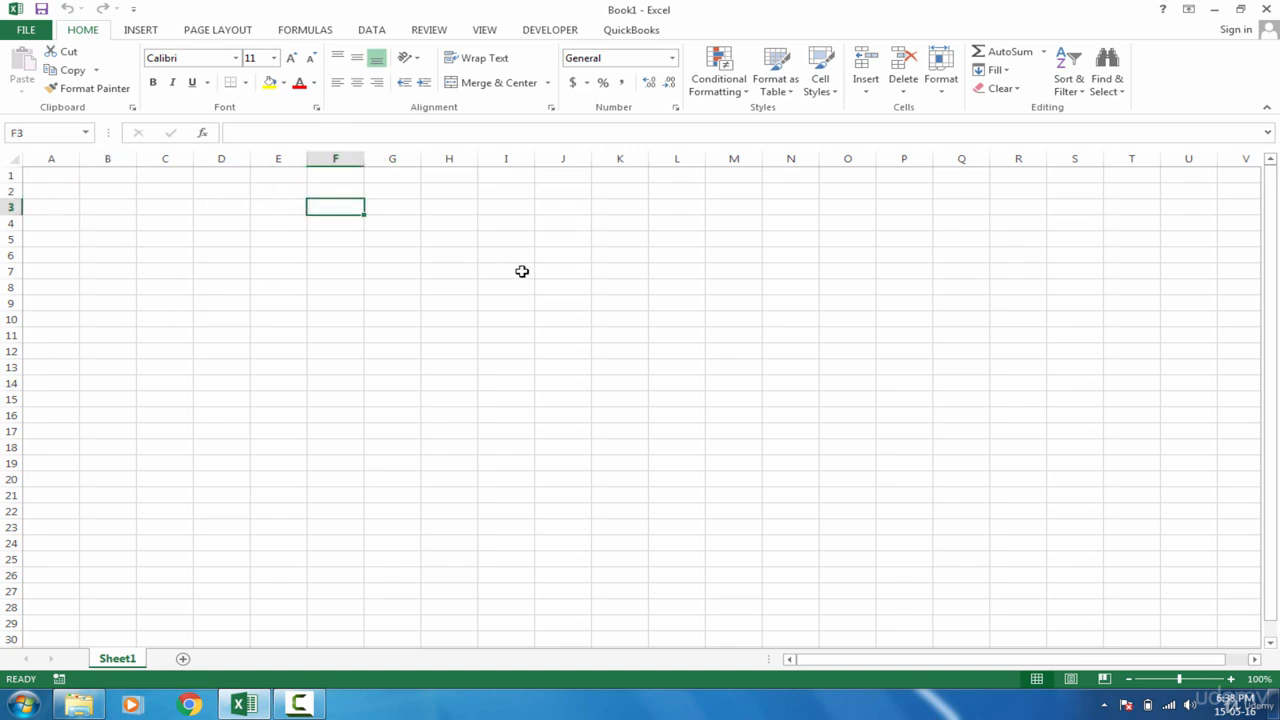
pyautogui.click(488, 212)
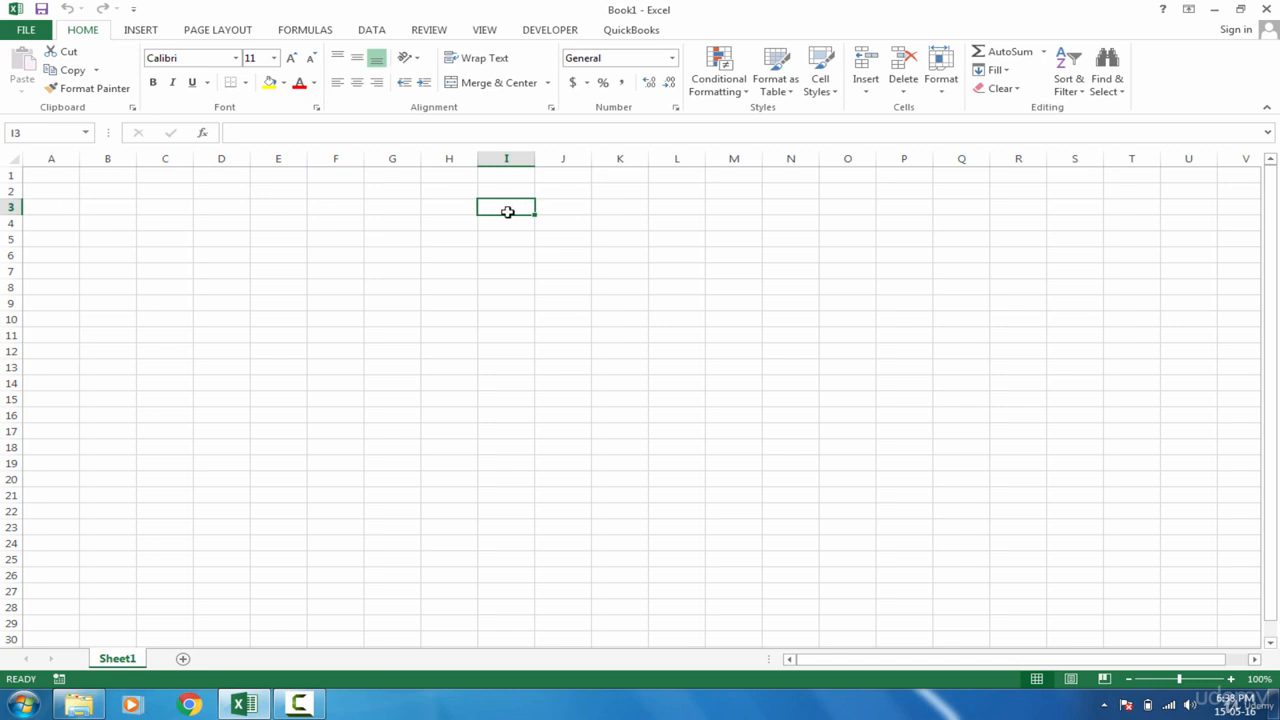
pyautogui.click(450, 221)
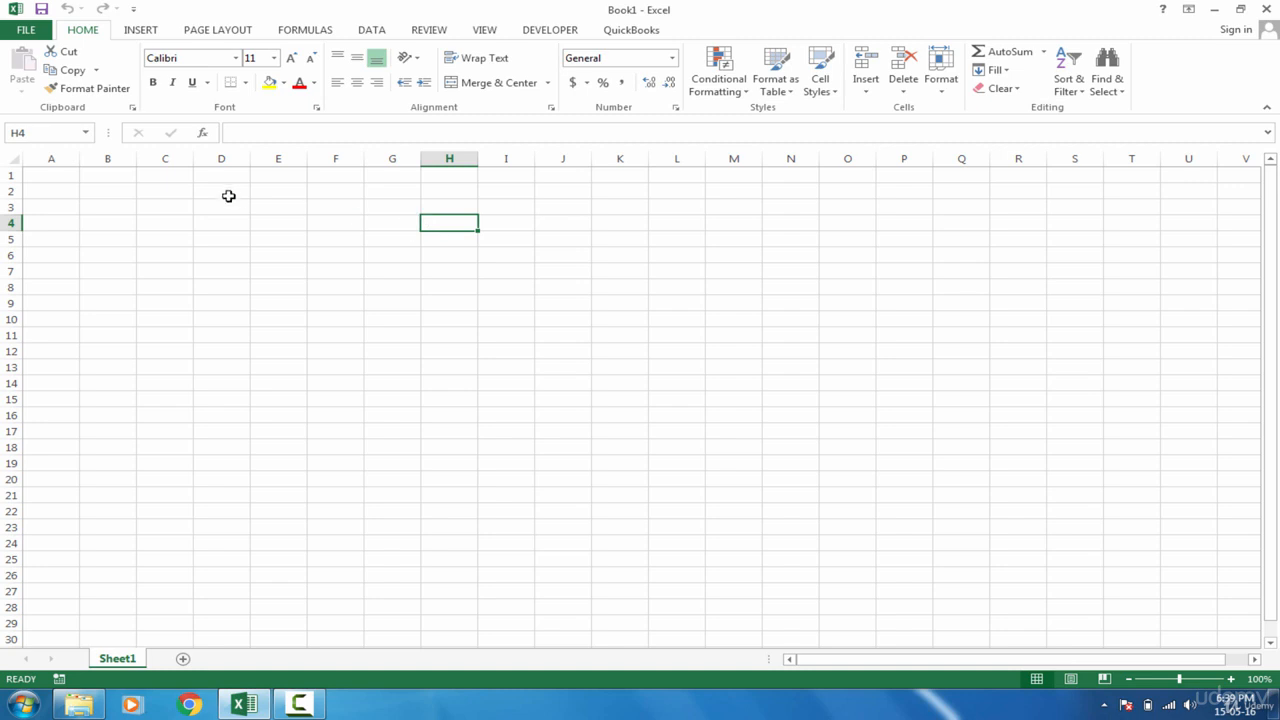
# Enter 1 in B2 and 3 in B3, and extend the odd-number series down to B26.
pyautogui.click(127, 189)
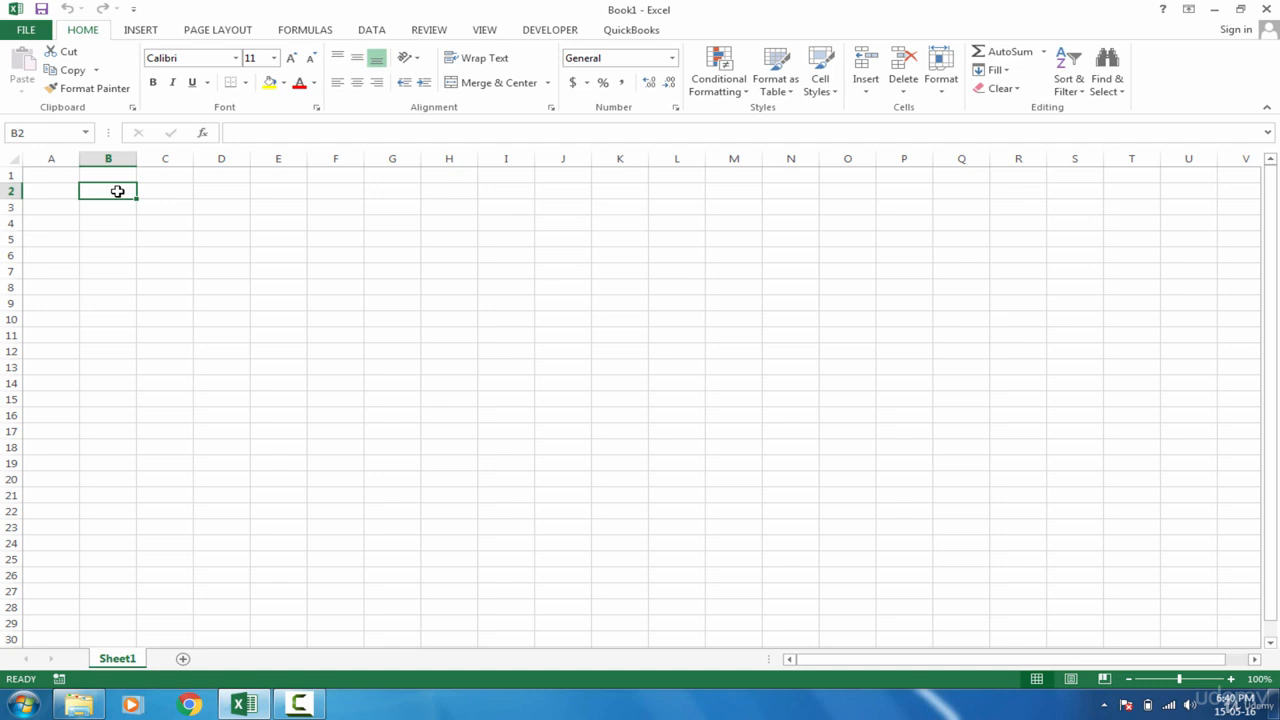
pyautogui.write('1')
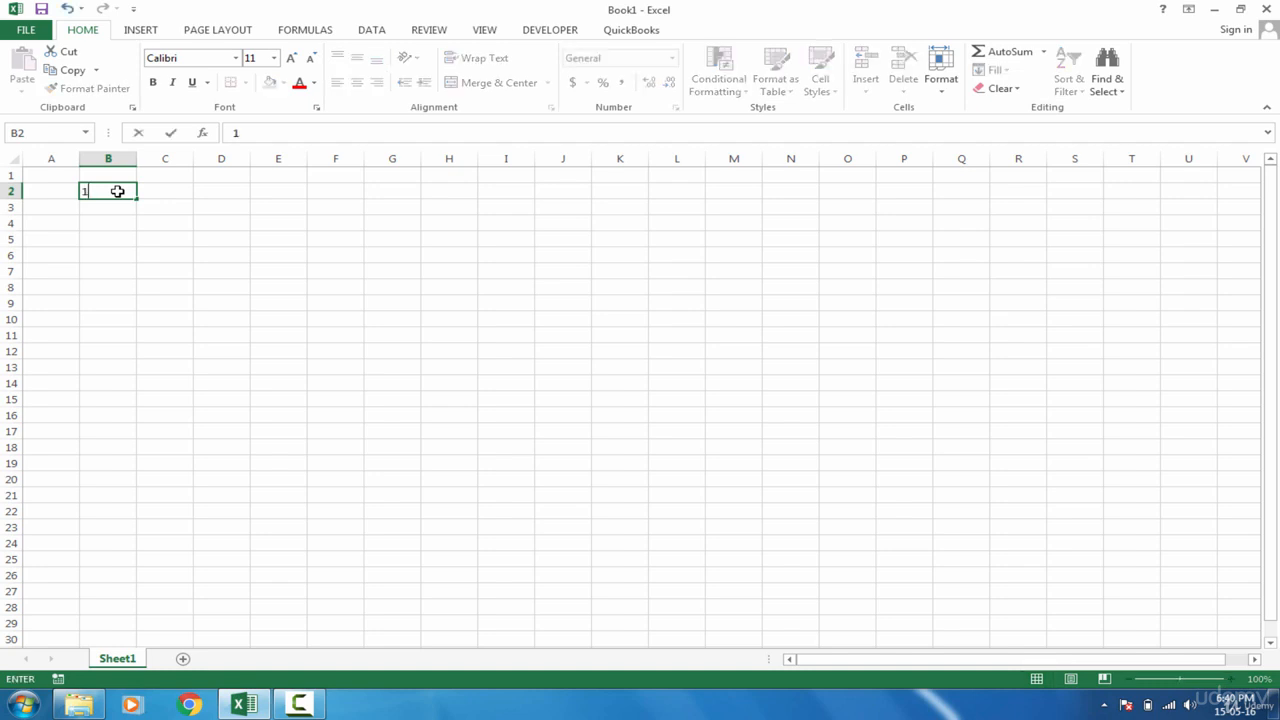
pyautogui.press('Return')
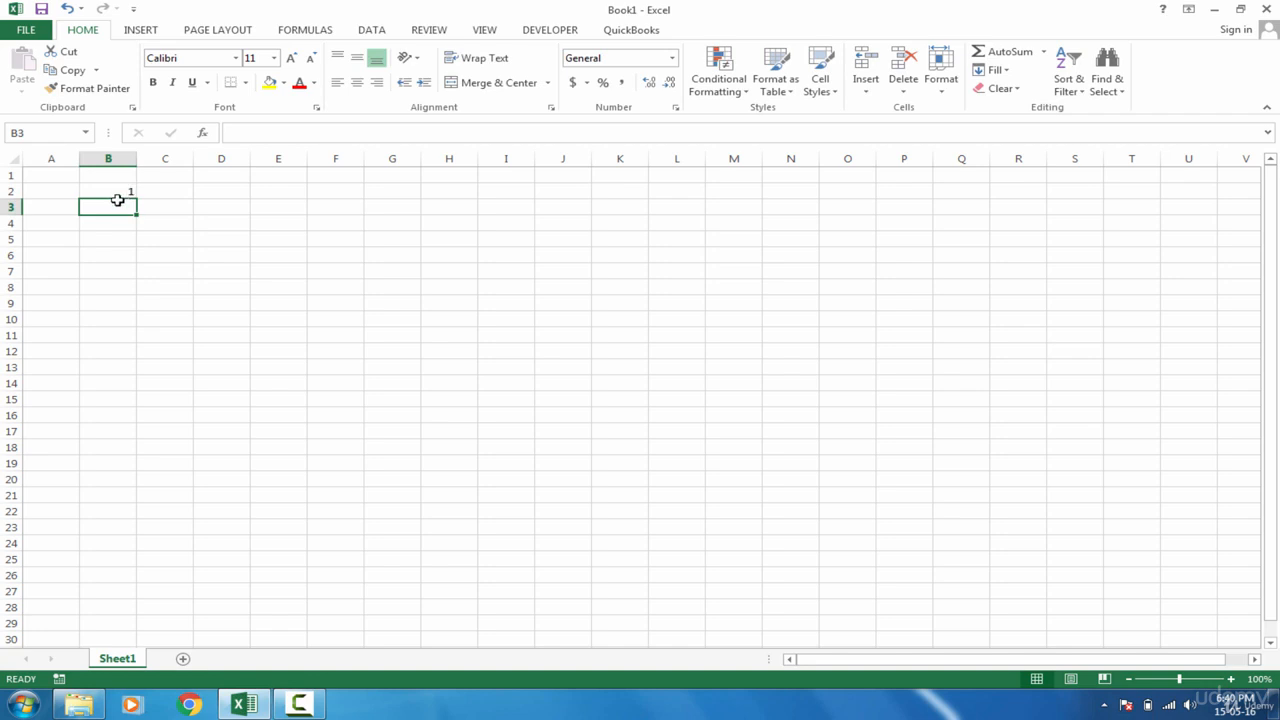
pyautogui.click(120, 192)
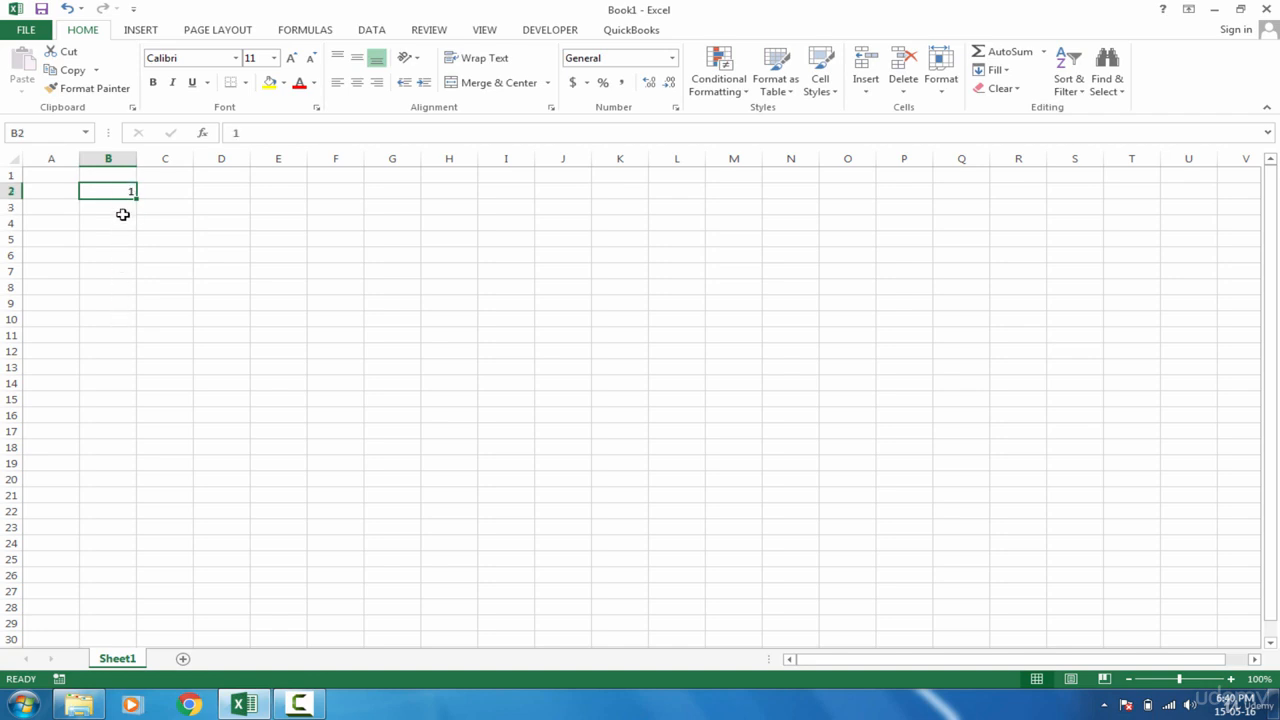
pyautogui.click(122, 208)
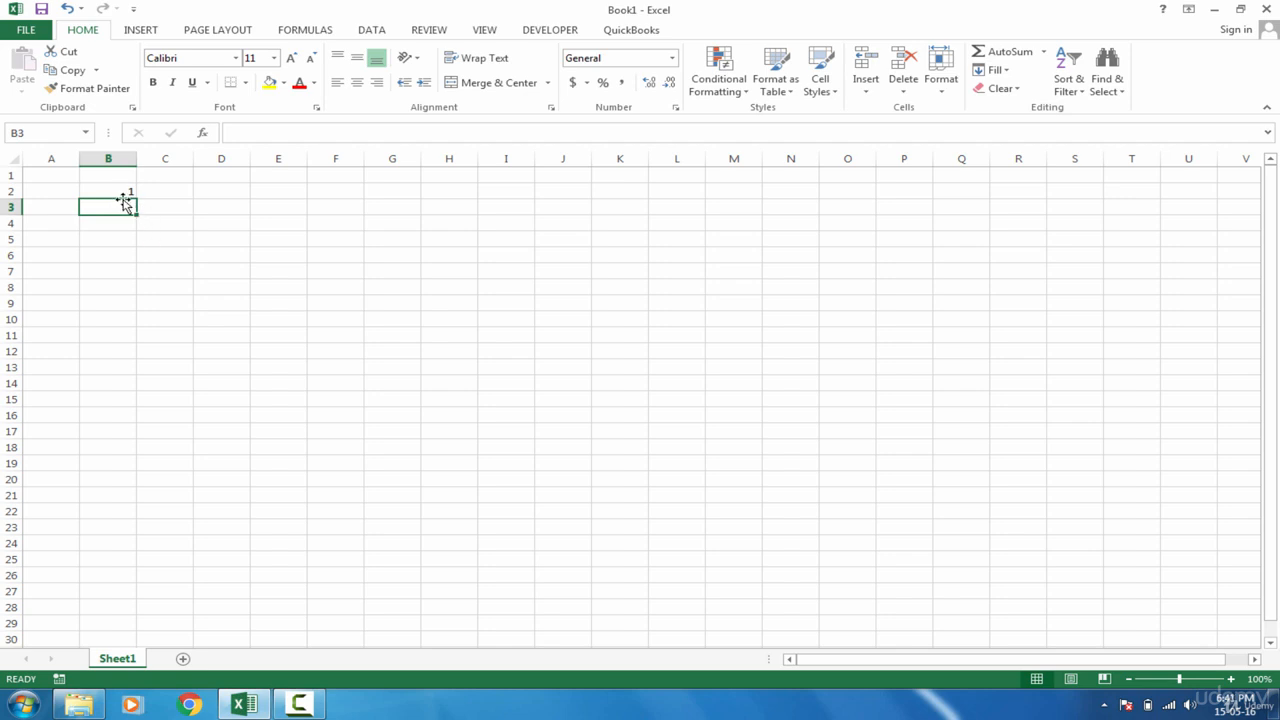
pyautogui.write('3')
pyautogui.press('Return')
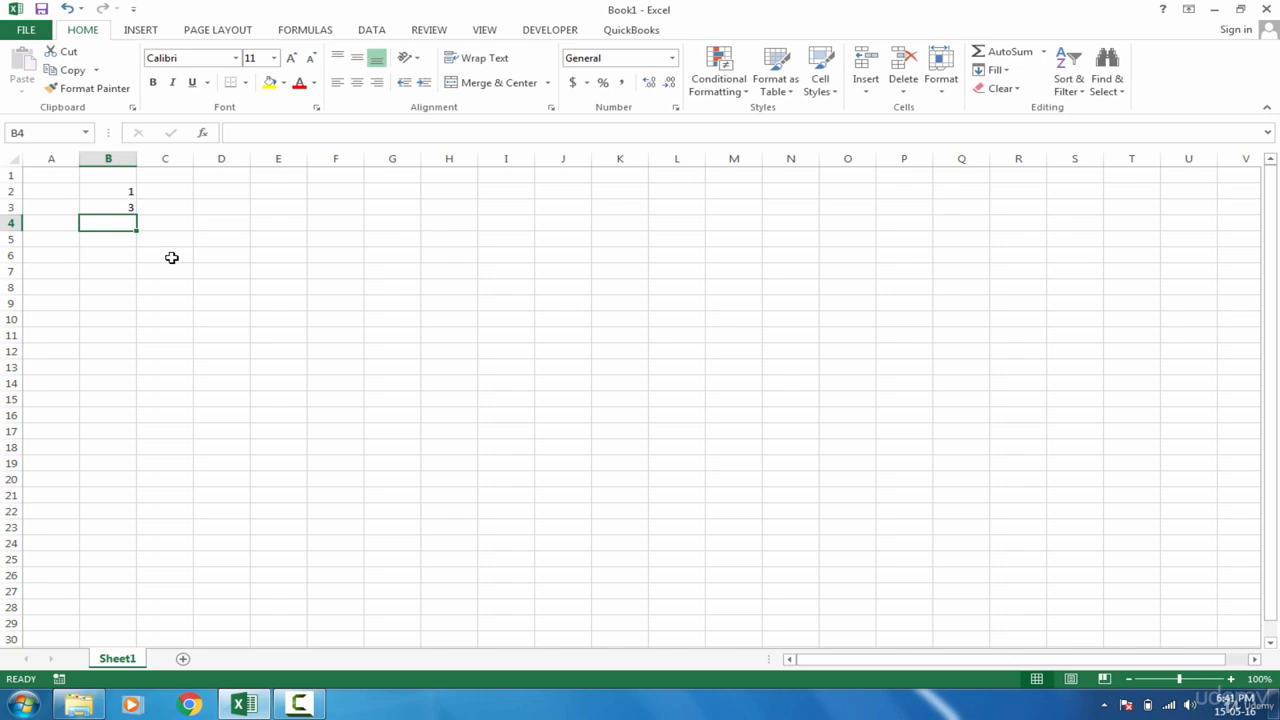
pyautogui.moveTo(114, 190); pyautogui.dragTo(117, 220)
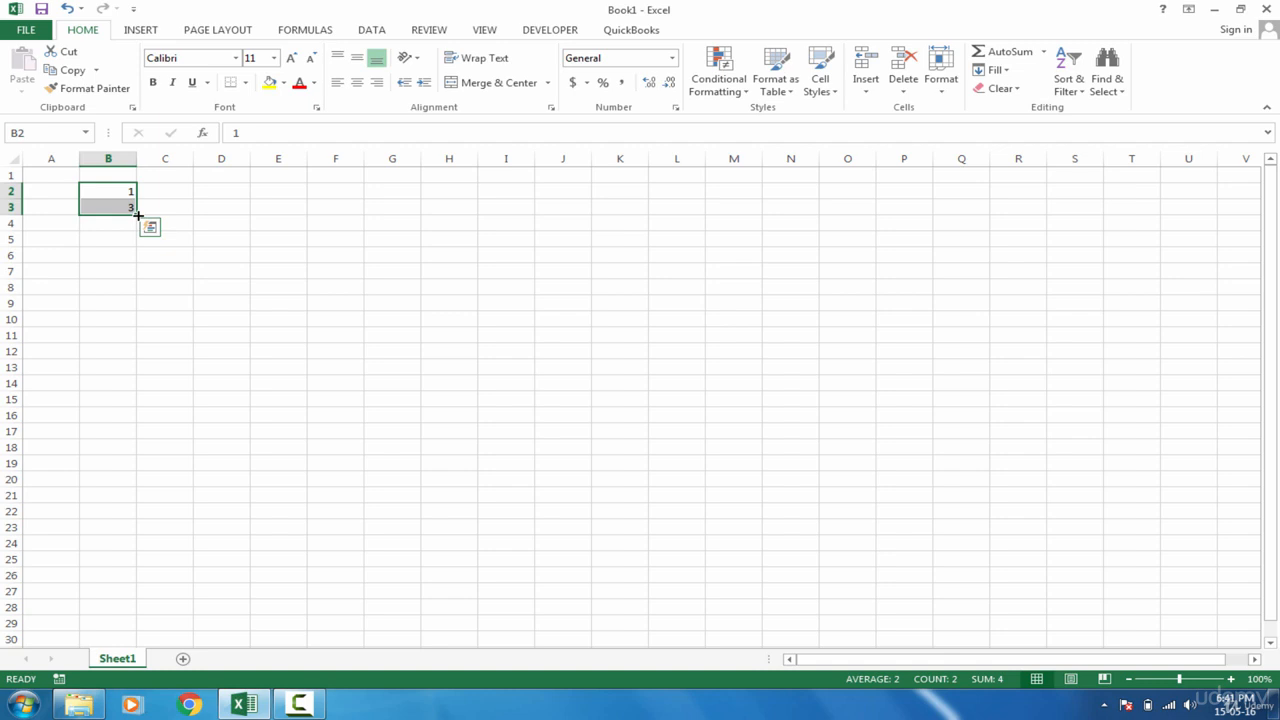
pyautogui.moveTo(138, 215); pyautogui.dragTo(135, 590)
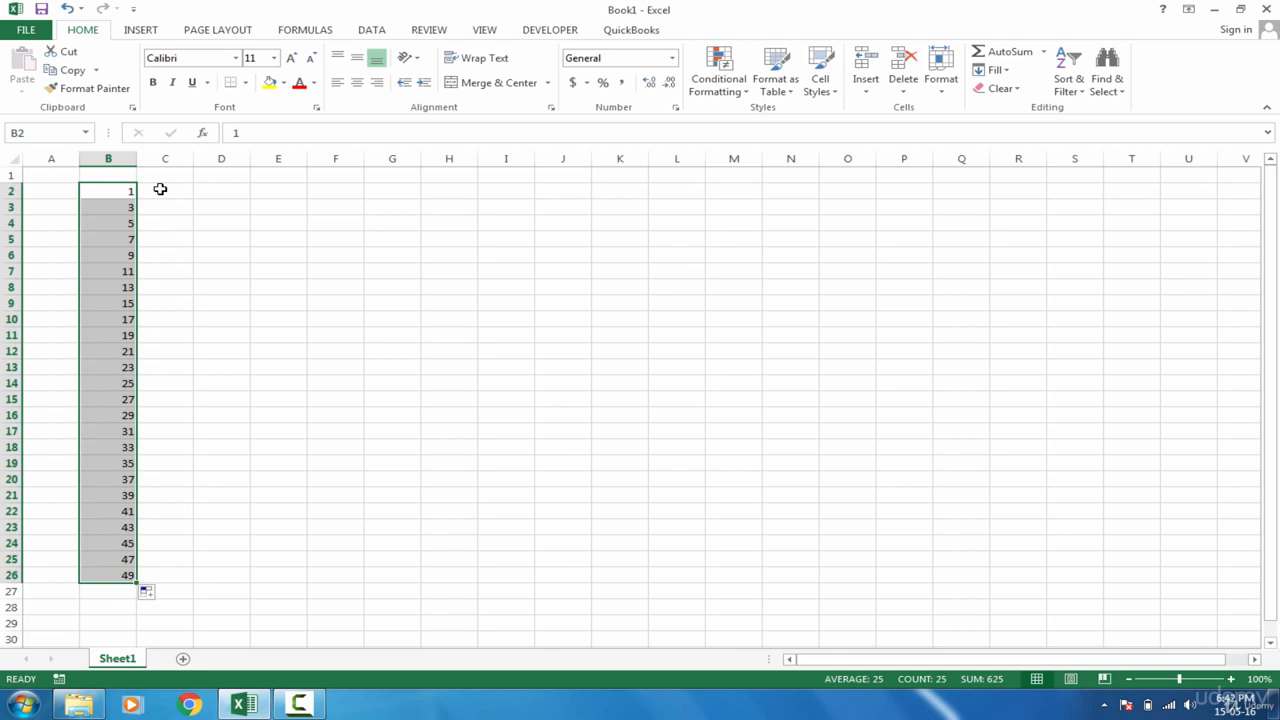
# Enter 2 in C2 and 4 in C3, and auto-fill the even-number series down to C26 alongside column B.
pyautogui.click(160, 189)
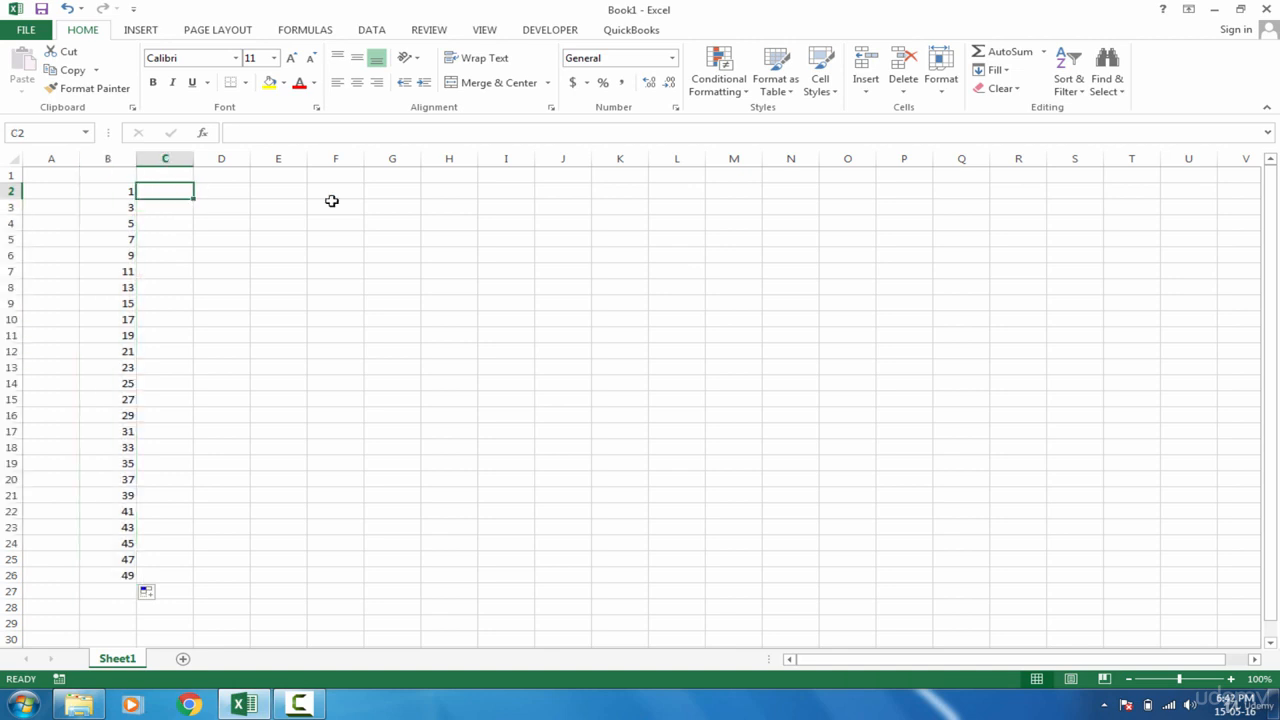
pyautogui.press('Down')
pyautogui.write('4')
pyautogui.press('Return')
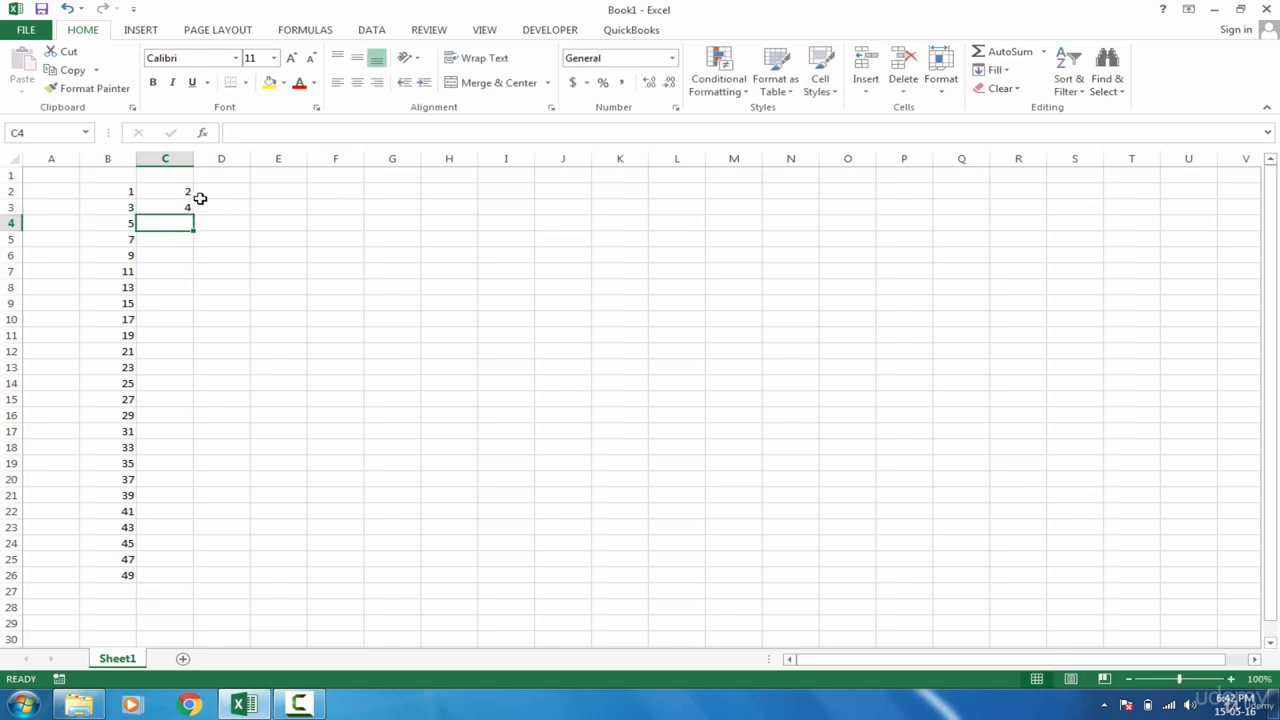
pyautogui.moveTo(185, 190); pyautogui.dragTo(184, 205)
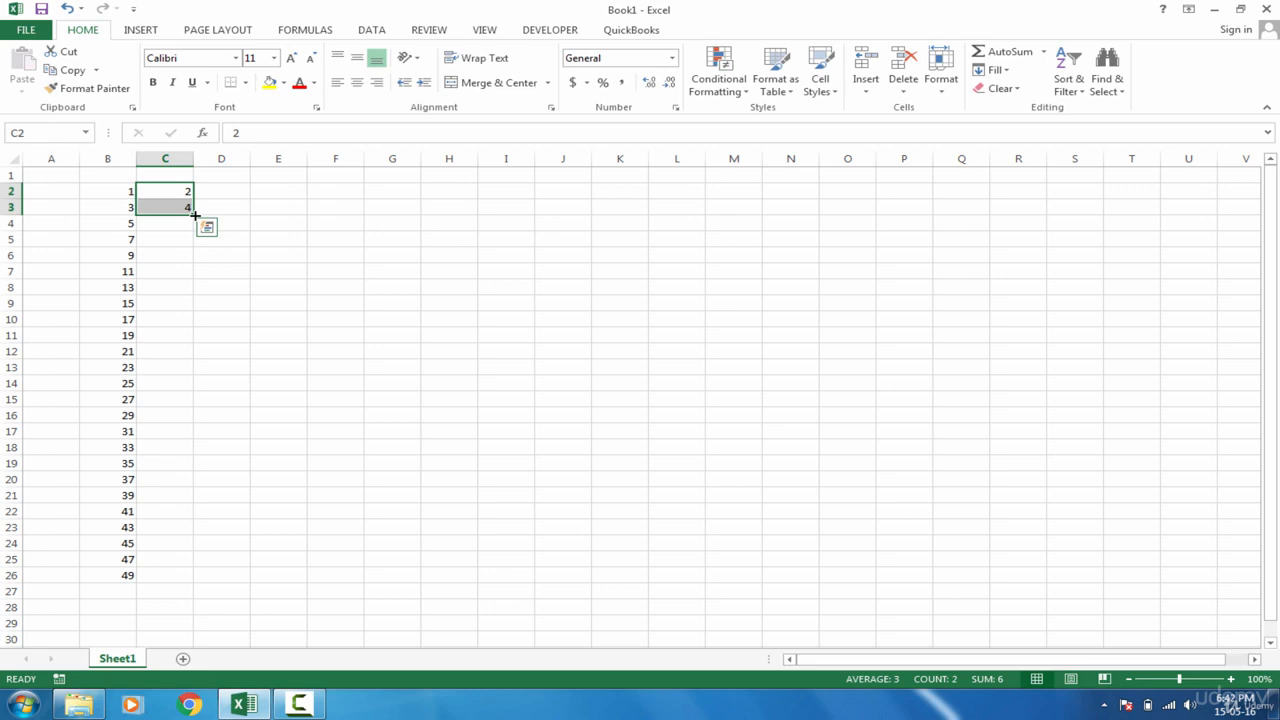
pyautogui.moveTo(195, 214); pyautogui.dragTo(195, 214)
pyautogui.moveTo(198, 383); pyautogui.dragTo(191, 215)
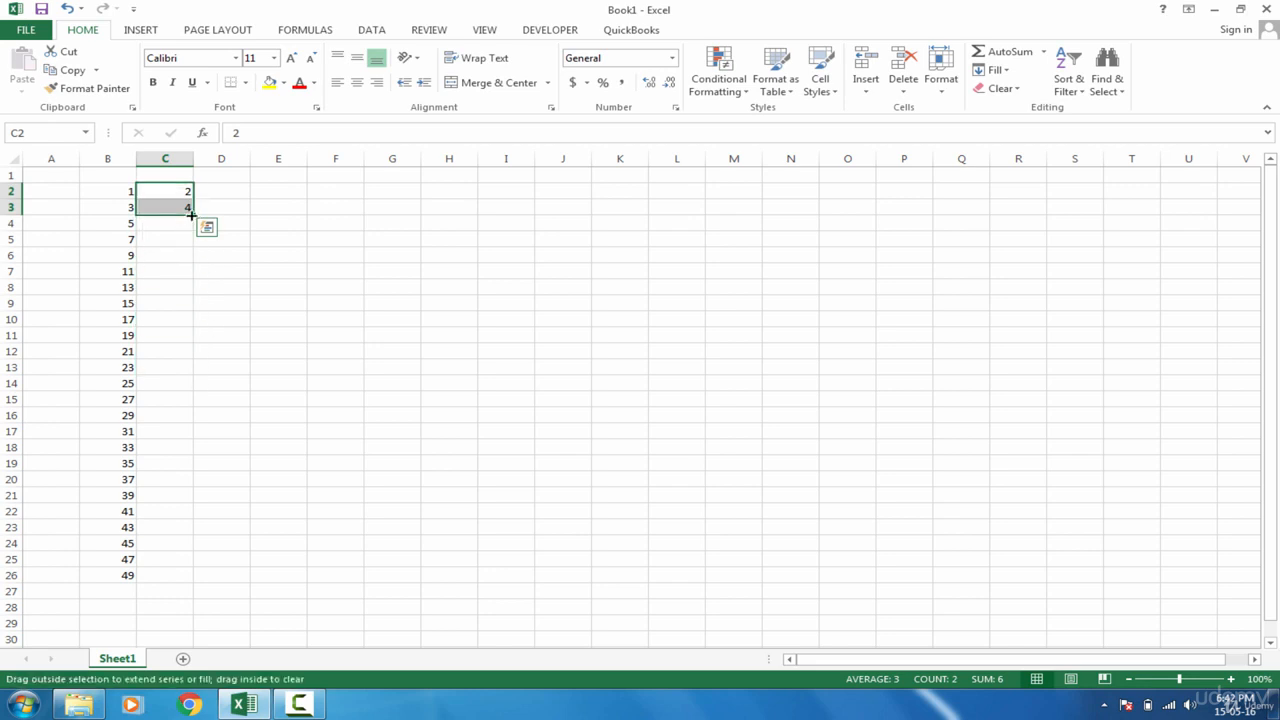
pyautogui.doubleClick(191, 215)
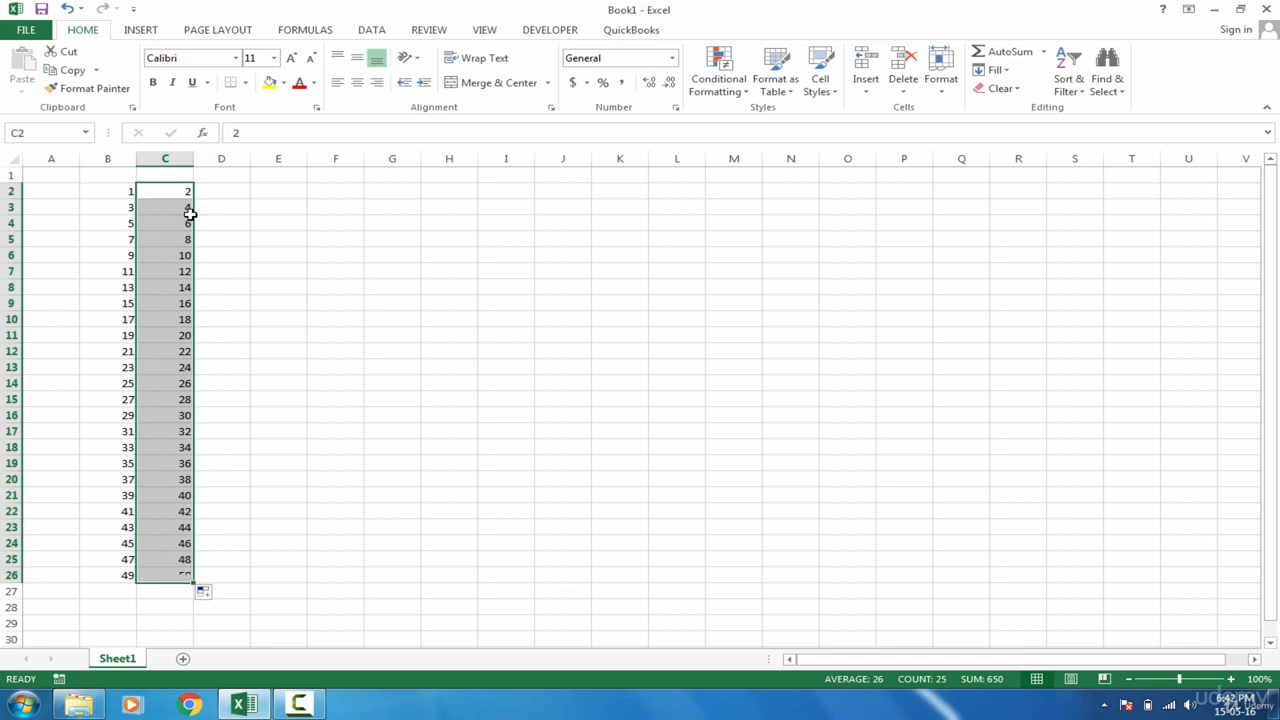
# Enter 5 in E2 and 10 in E3, and select both cells.
pyautogui.click(268, 194)
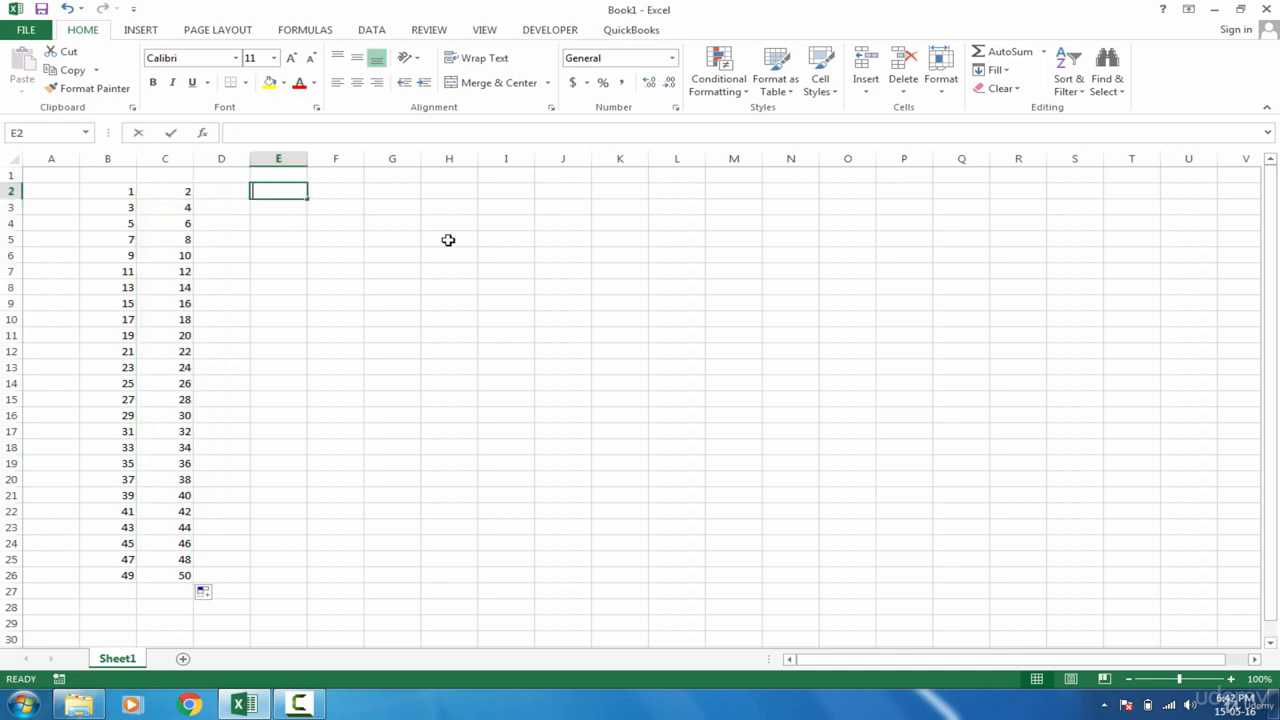
pyautogui.write('5')
pyautogui.press('Return')
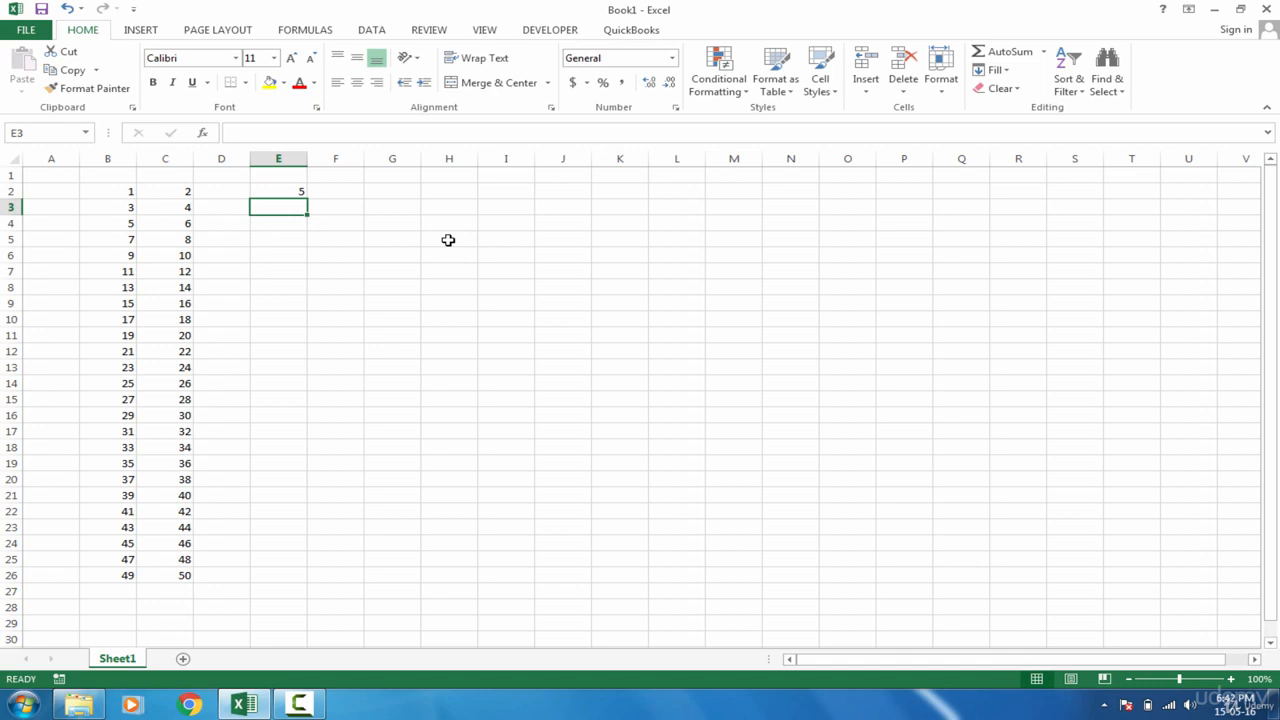
pyautogui.write('10')
pyautogui.press('Return')
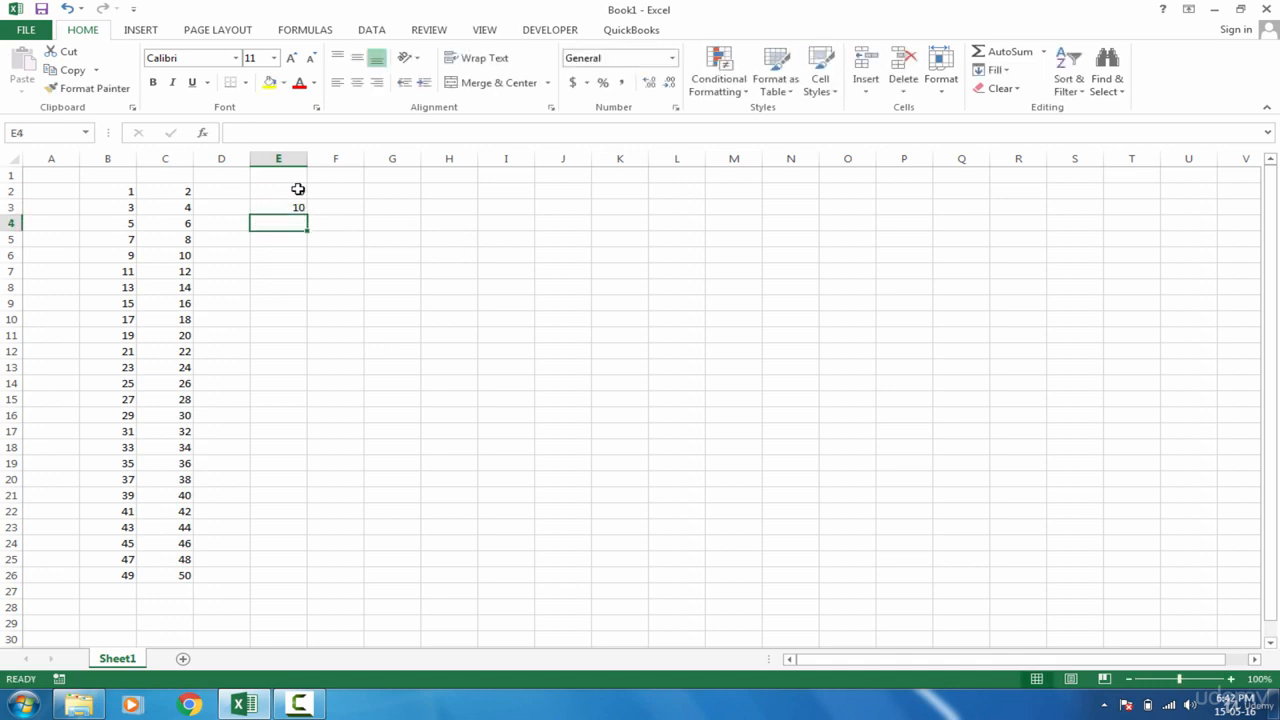
pyautogui.moveTo(298, 189); pyautogui.dragTo(304, 208)
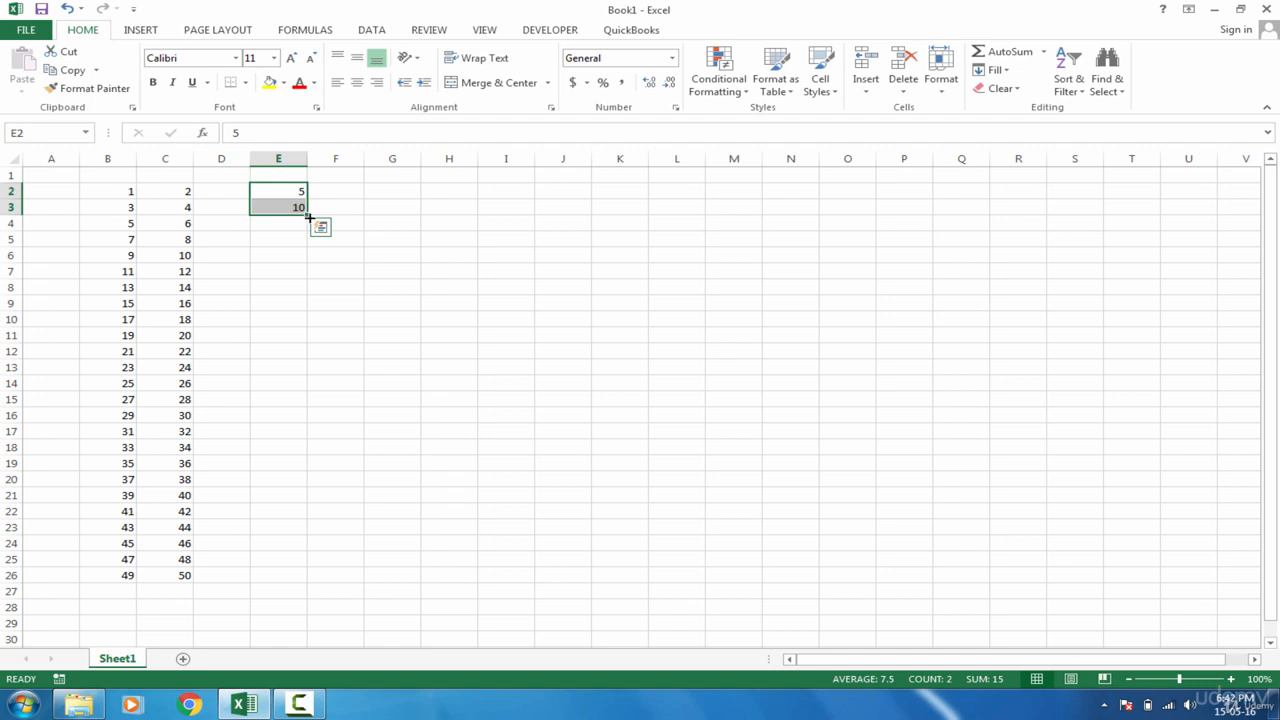
# Jump from D1 to the last row of column D and back to A1, and reselect E2:E3.
pyautogui.click(242, 173)
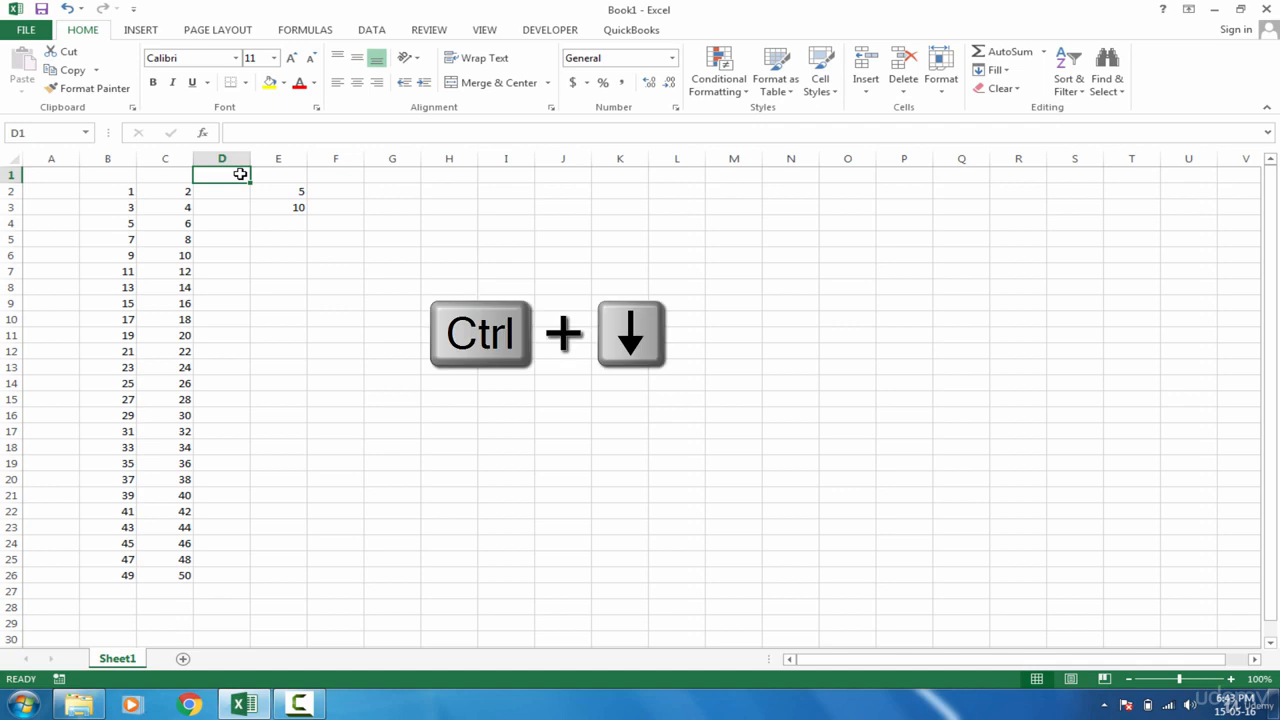
pyautogui.hotkey('ctrl', 'Down')
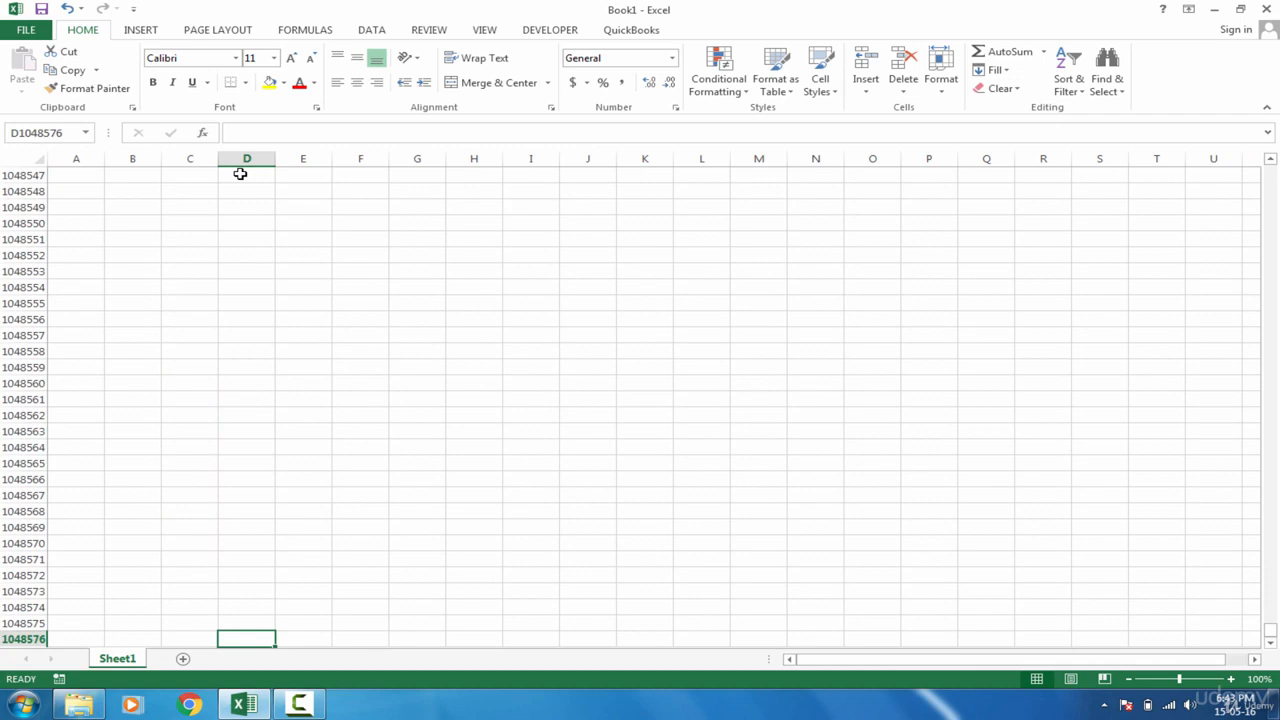
pyautogui.hotkey('ctrl', 'Home')
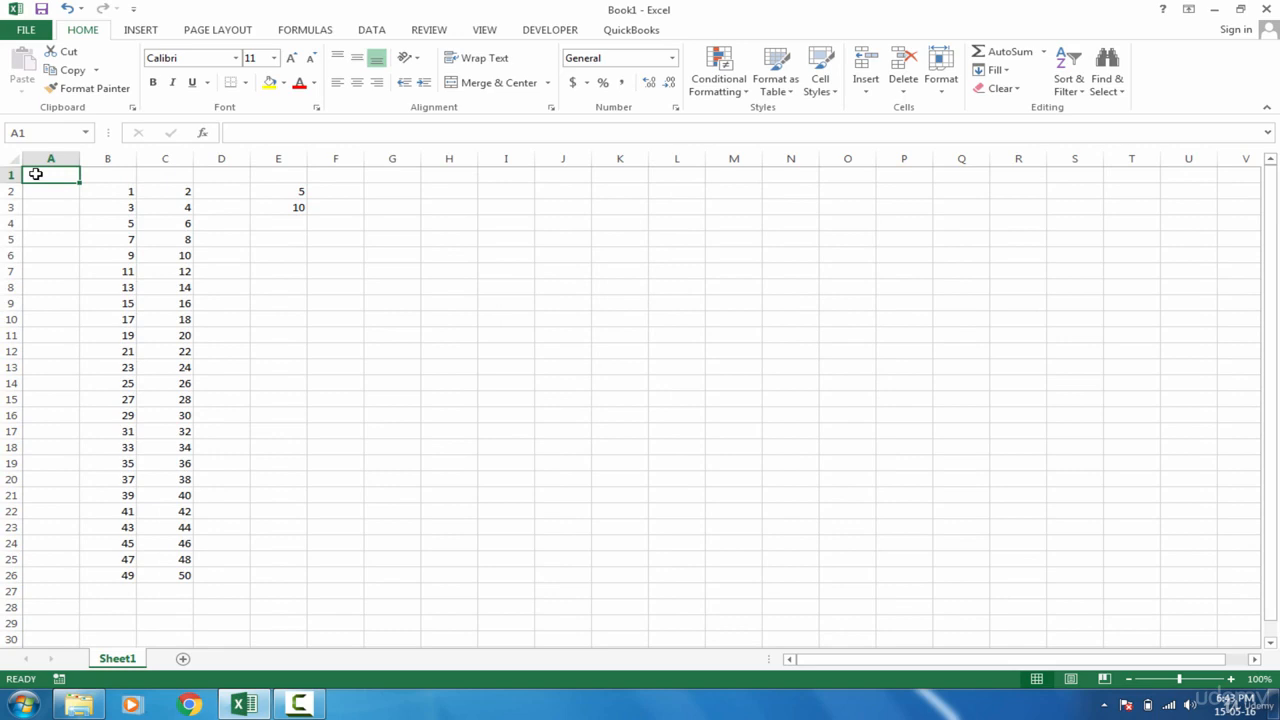
pyautogui.click(288, 189)
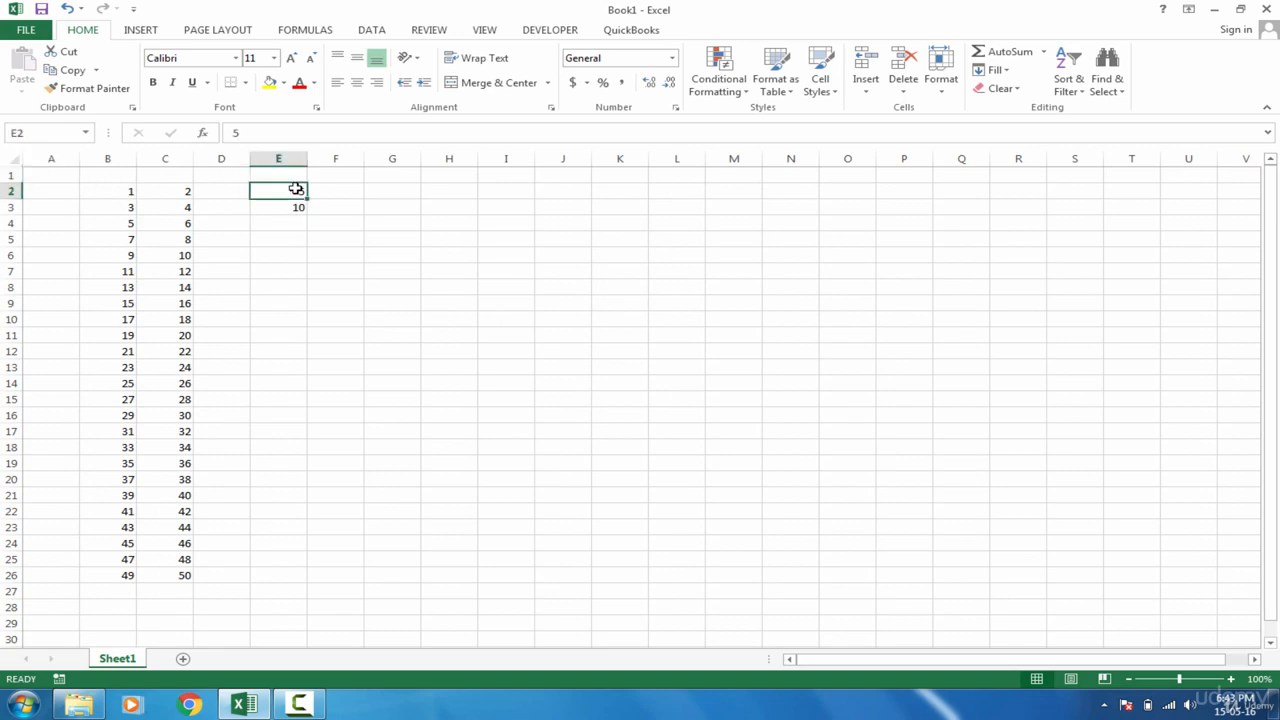
pyautogui.moveTo(285, 190); pyautogui.dragTo(289, 206)
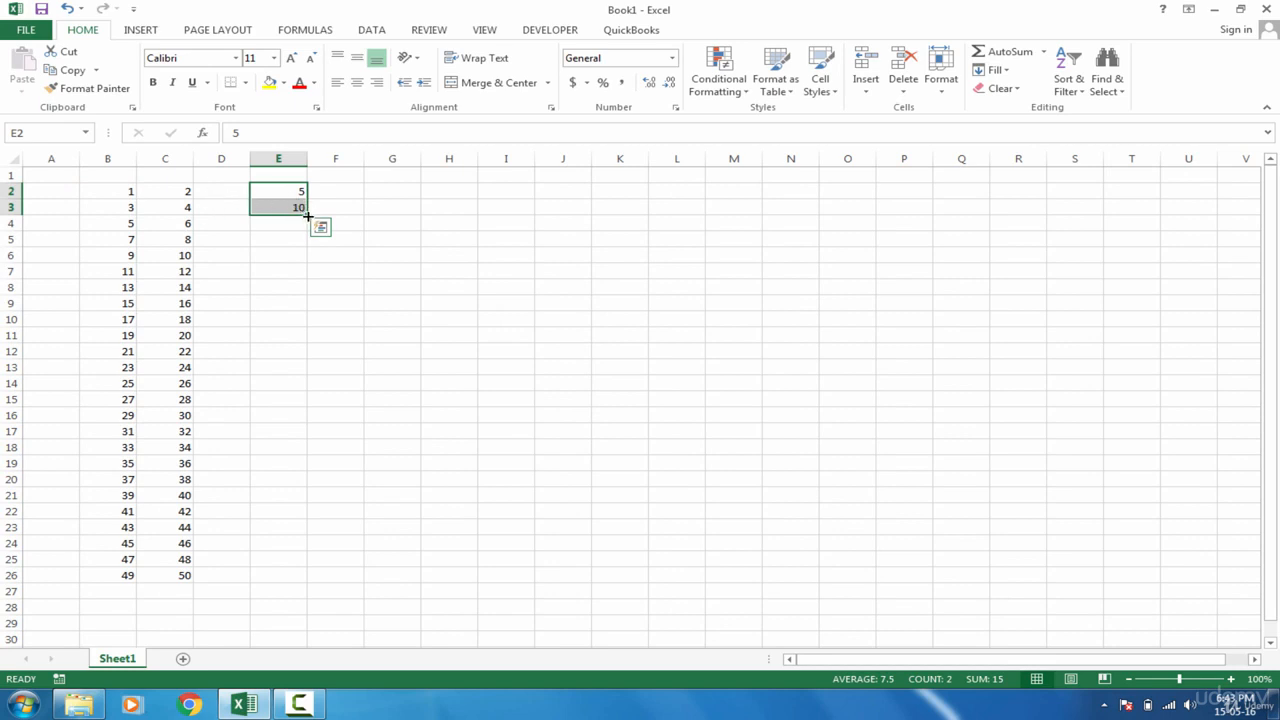
# Enter the values 3, 4 and 5 in cells D2 to D4.
pyautogui.click(231, 194)
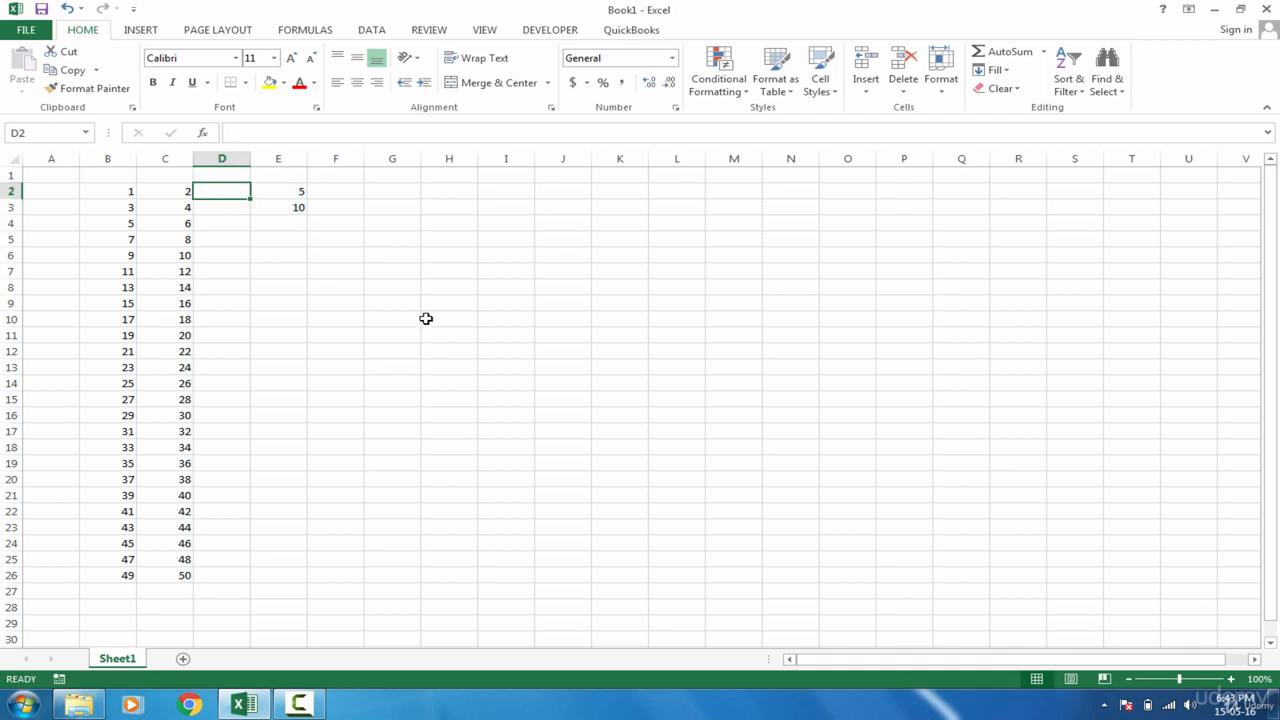
pyautogui.write('3')
pyautogui.press('Return')
pyautogui.write('4')
pyautogui.press('Return')
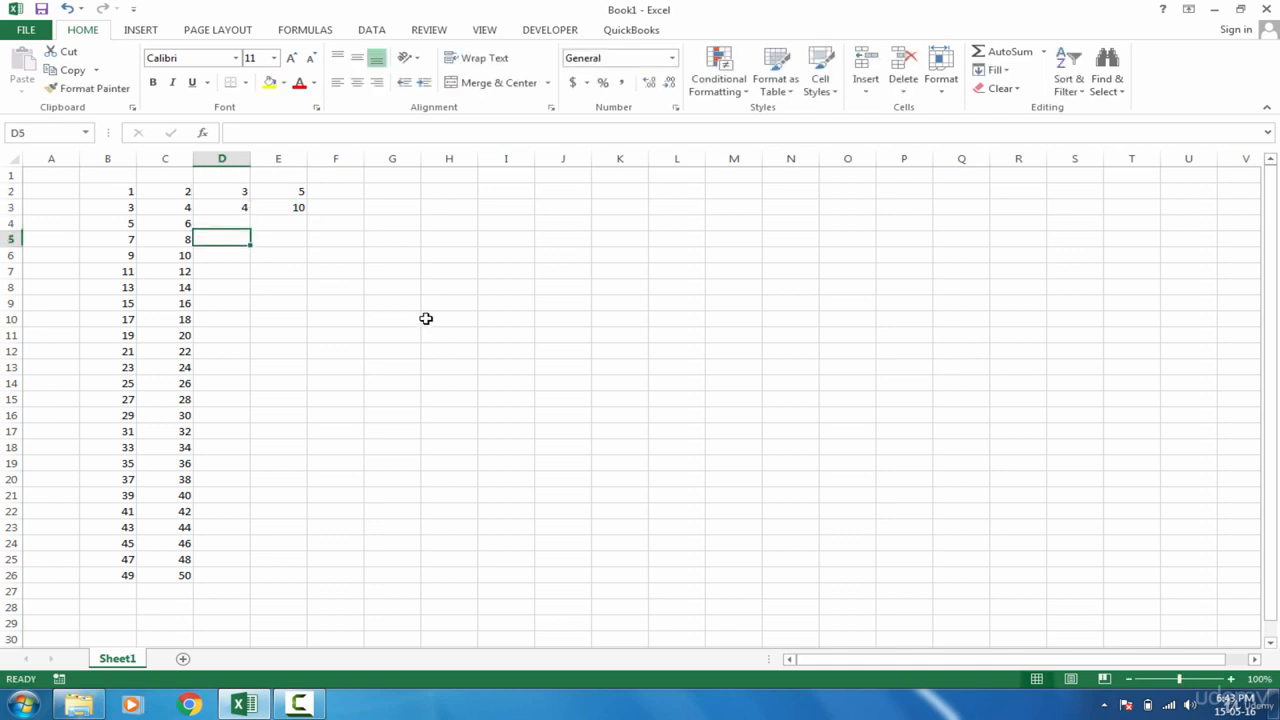
pyautogui.press('Return')
pyautogui.press('BackSpace')
pyautogui.press('Up')
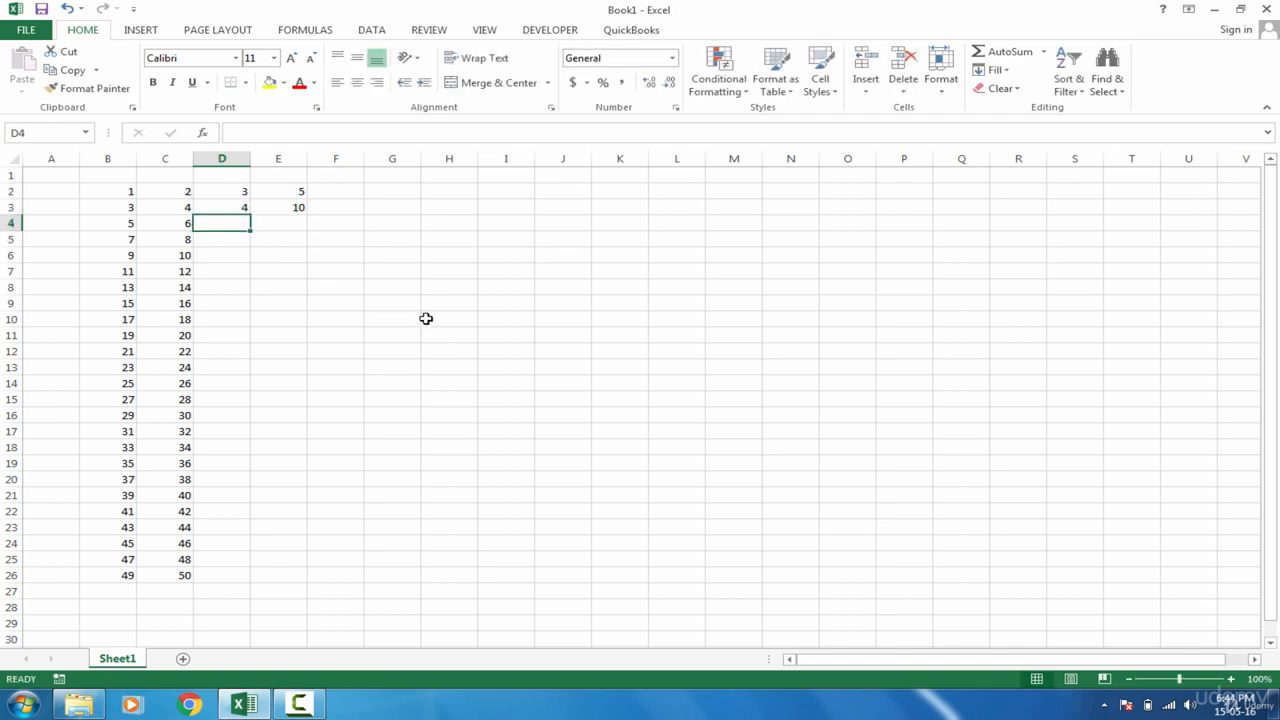
pyautogui.write('5')
pyautogui.press('Return')
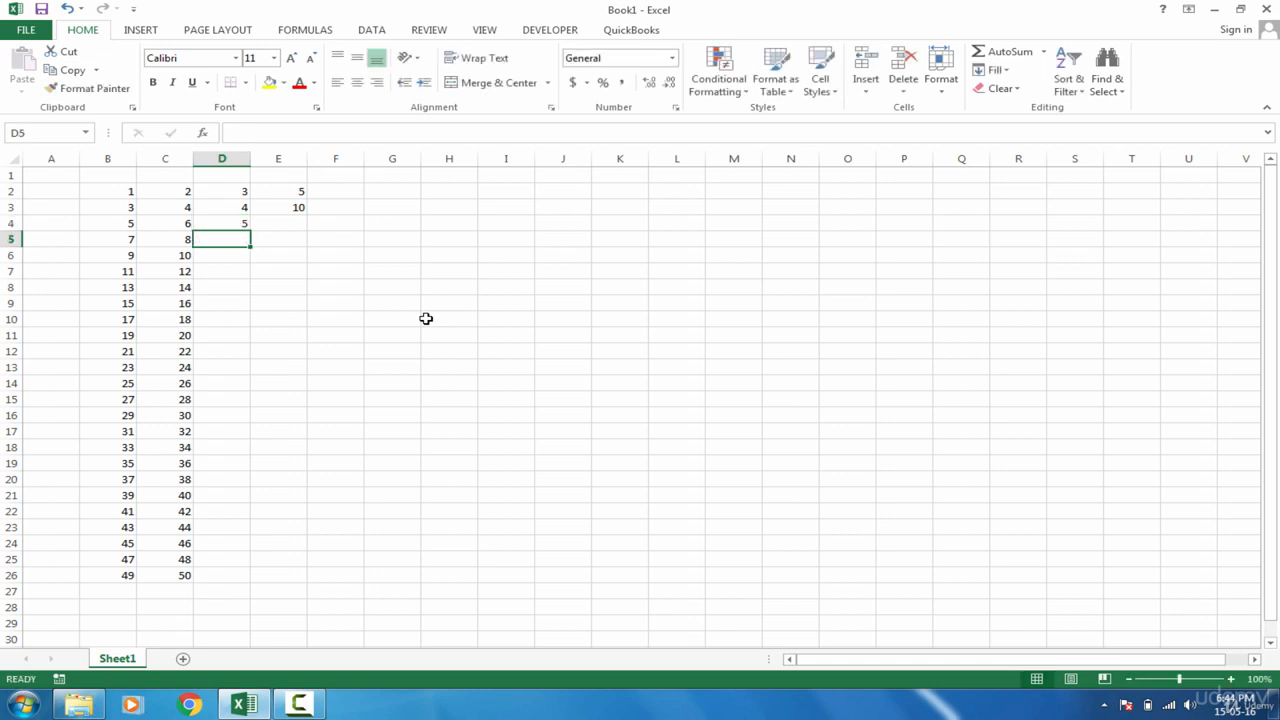
# Extend column C below the series by entering 62 in C27 and 67 in C28.
pyautogui.moveTo(288, 191); pyautogui.dragTo(300, 210)
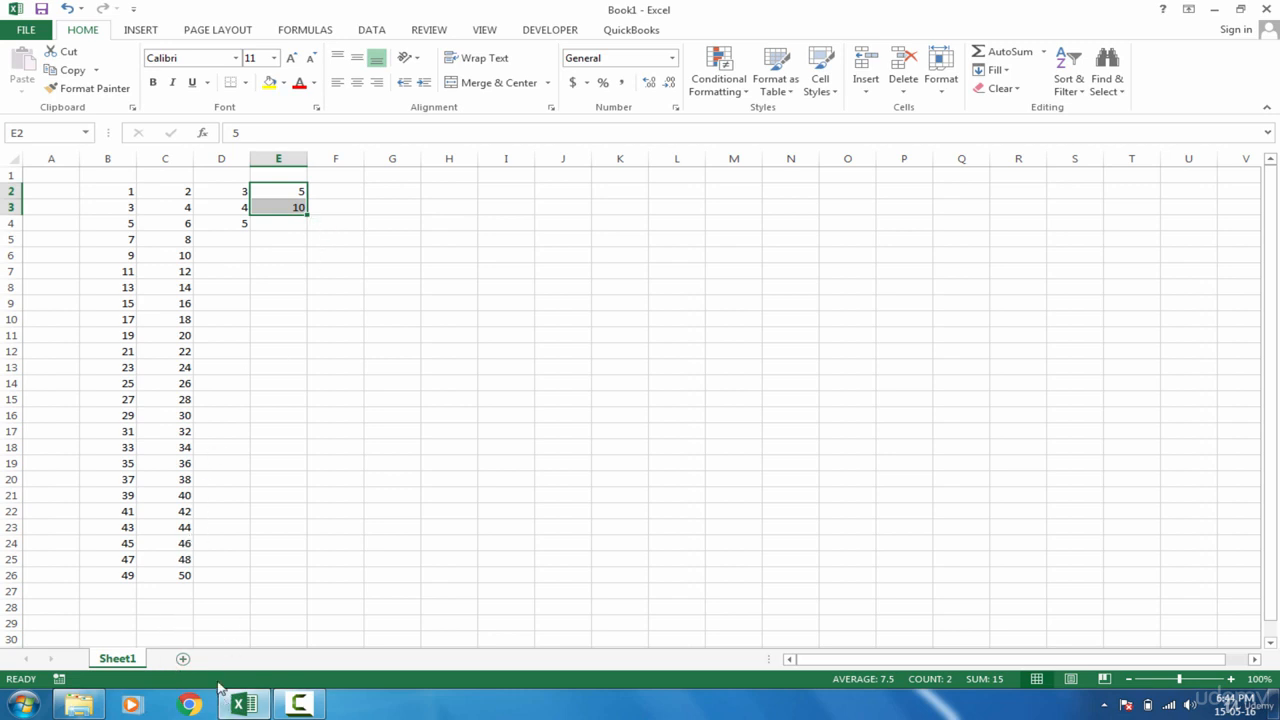
pyautogui.click(169, 590)
pyautogui.write('62')
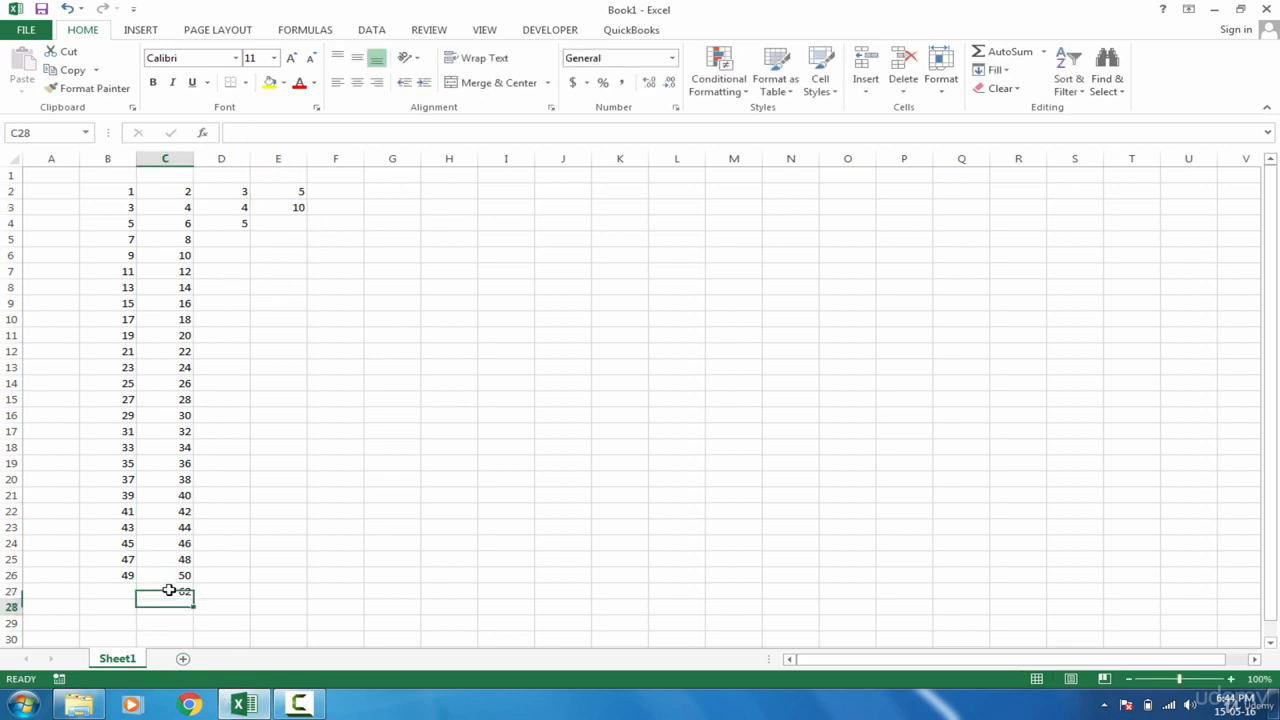
pyautogui.press('Return')
pyautogui.write('67')
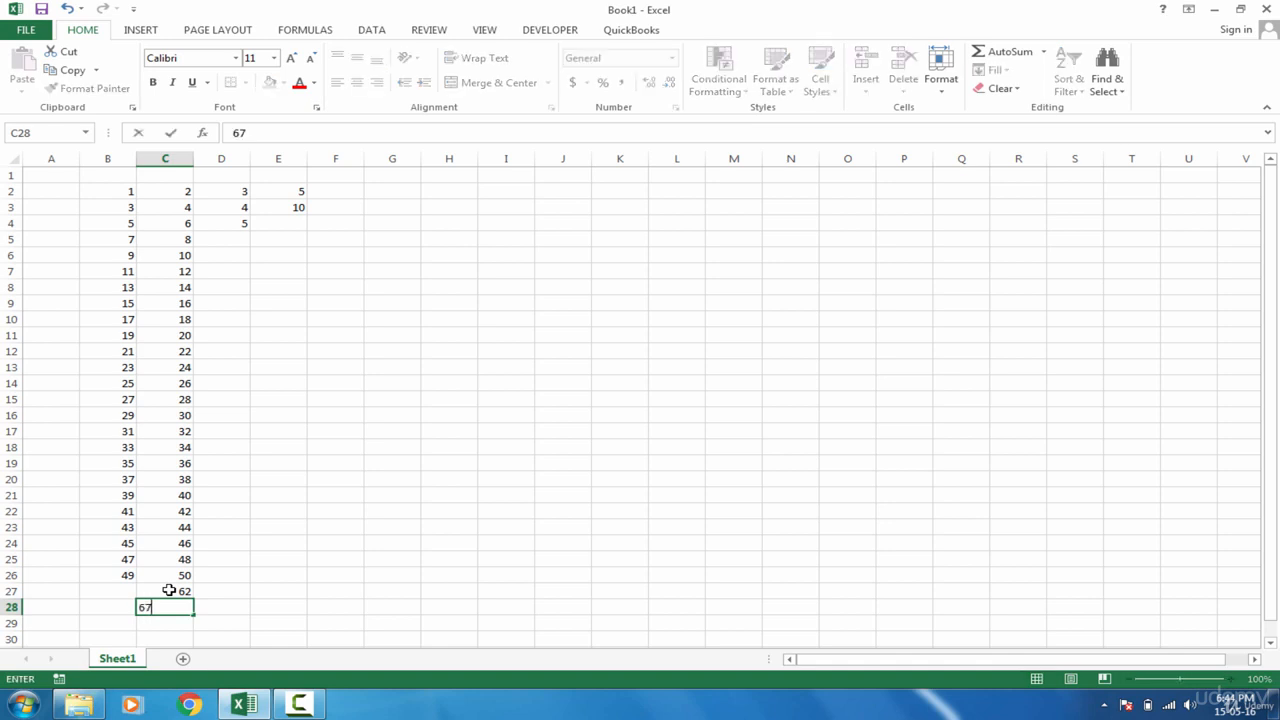
pyautogui.press('Return')
# Auto-fill the multiples-of-five series from E2:E3 down to E28.
pyautogui.moveTo(303, 190); pyautogui.dragTo(300, 208)
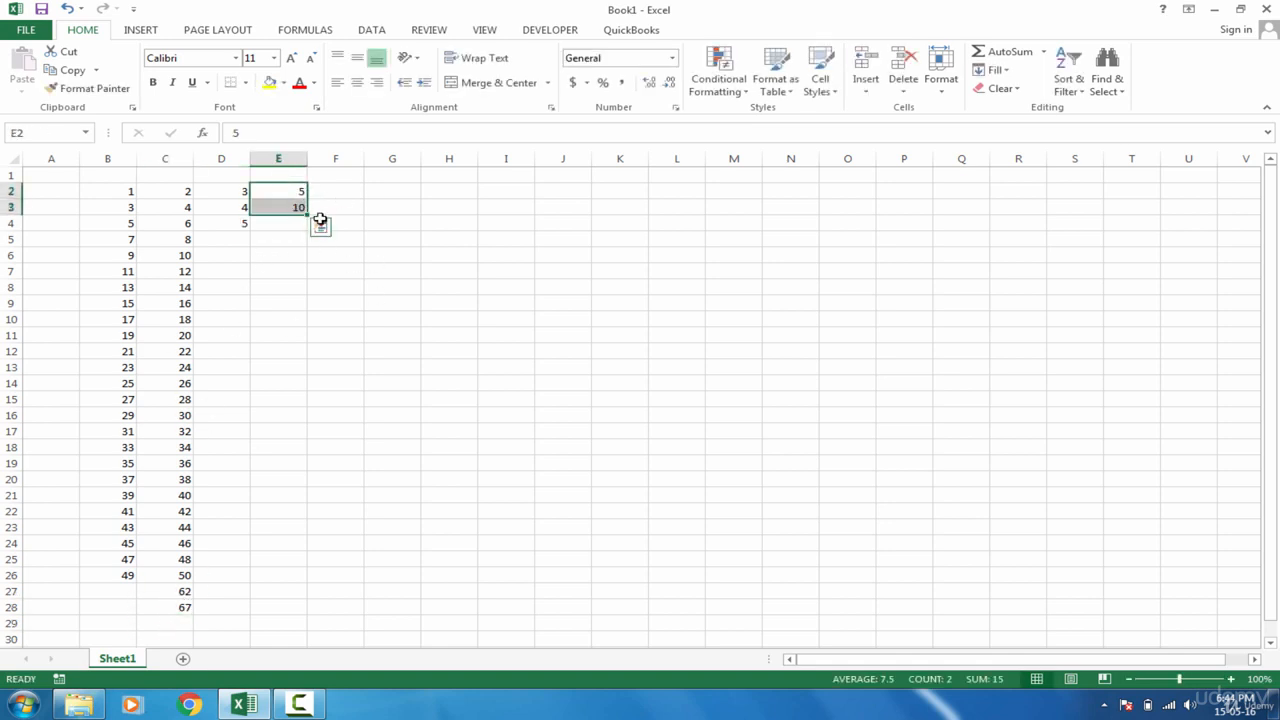
pyautogui.doubleClick(309, 214)
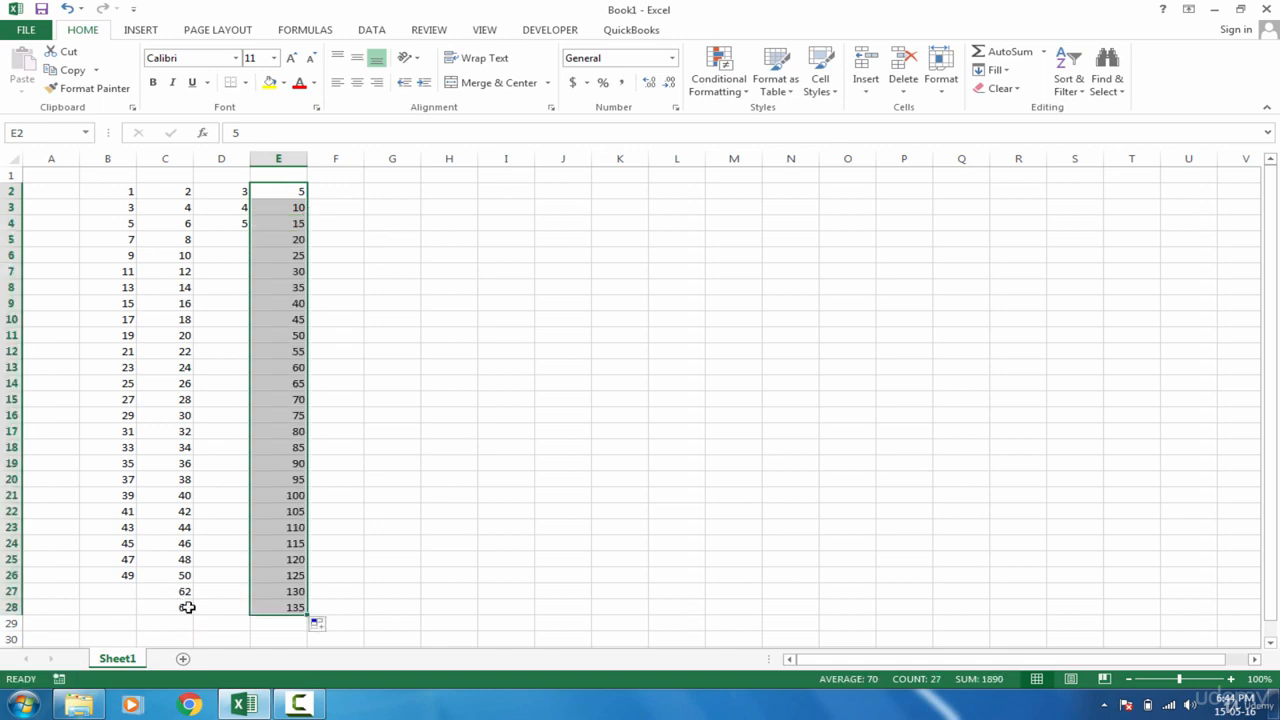
pyautogui.click(366, 331)
# Enter January in F2 and auto-fill the full month names down to F28.
pyautogui.click(368, 191)
pyautogui.click(330, 190)
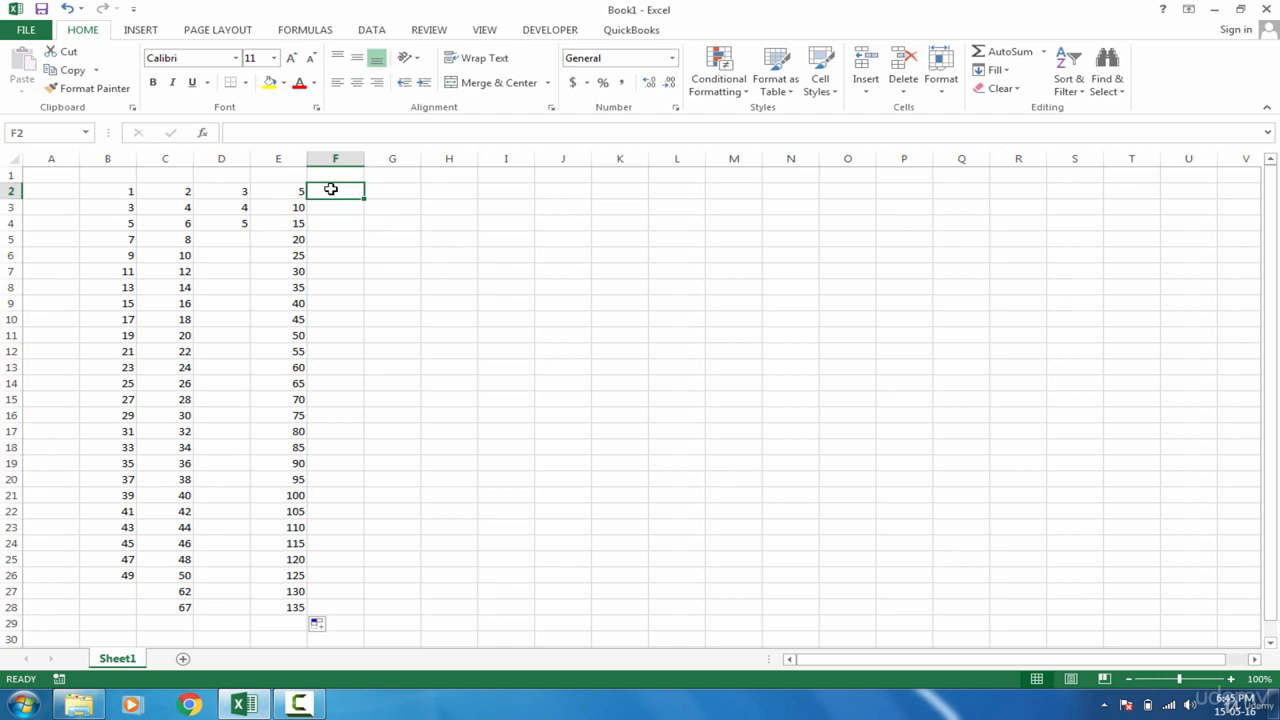
pyautogui.write('January')
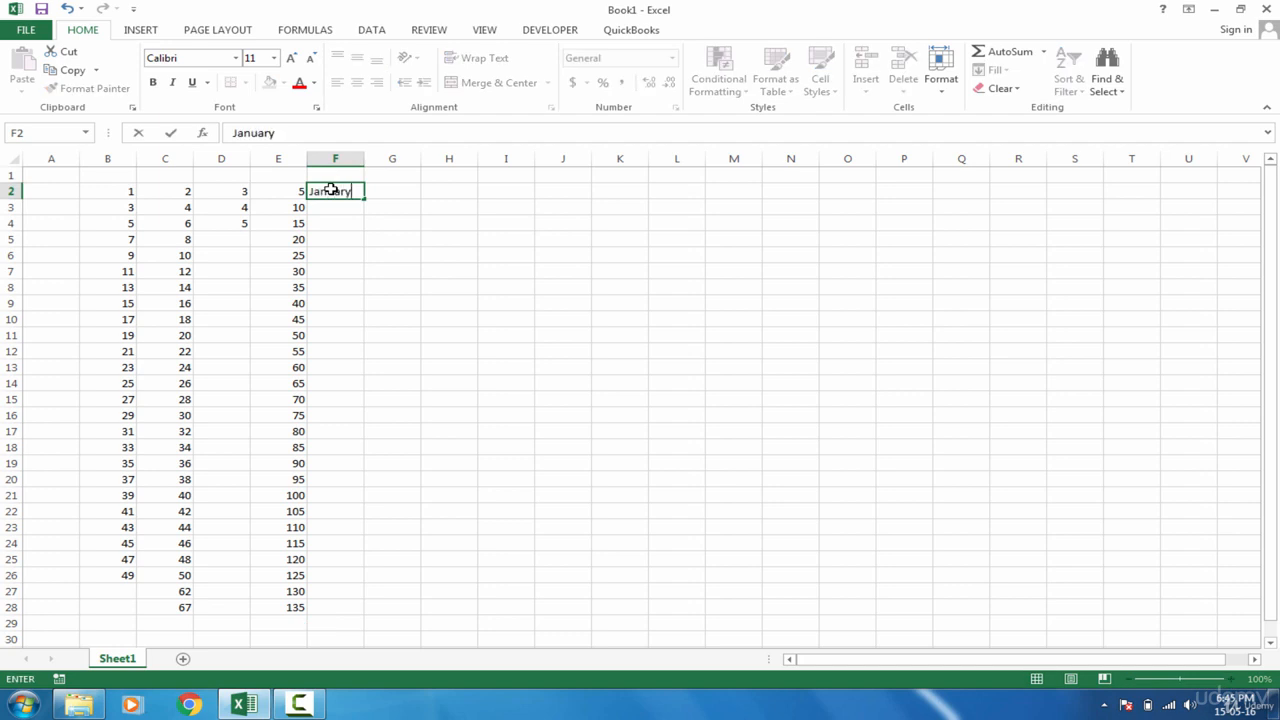
pyautogui.press('Return')
pyautogui.click(340, 191)
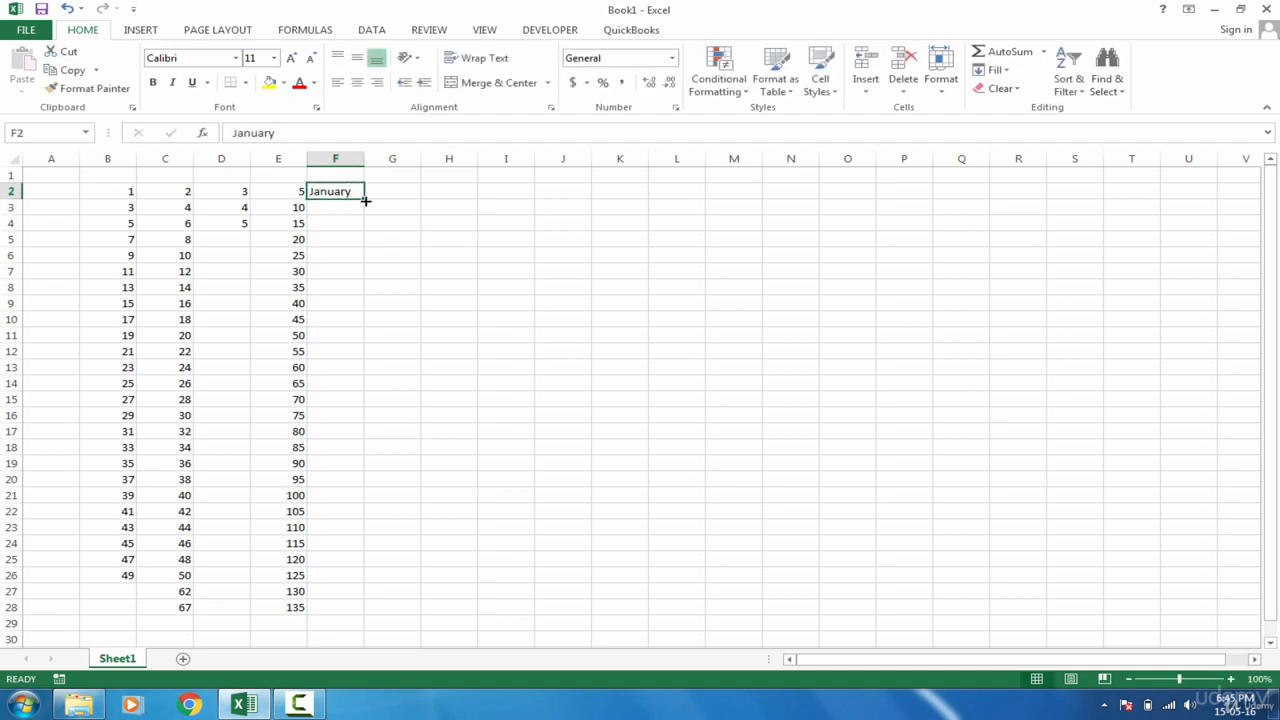
pyautogui.doubleClick(365, 199)
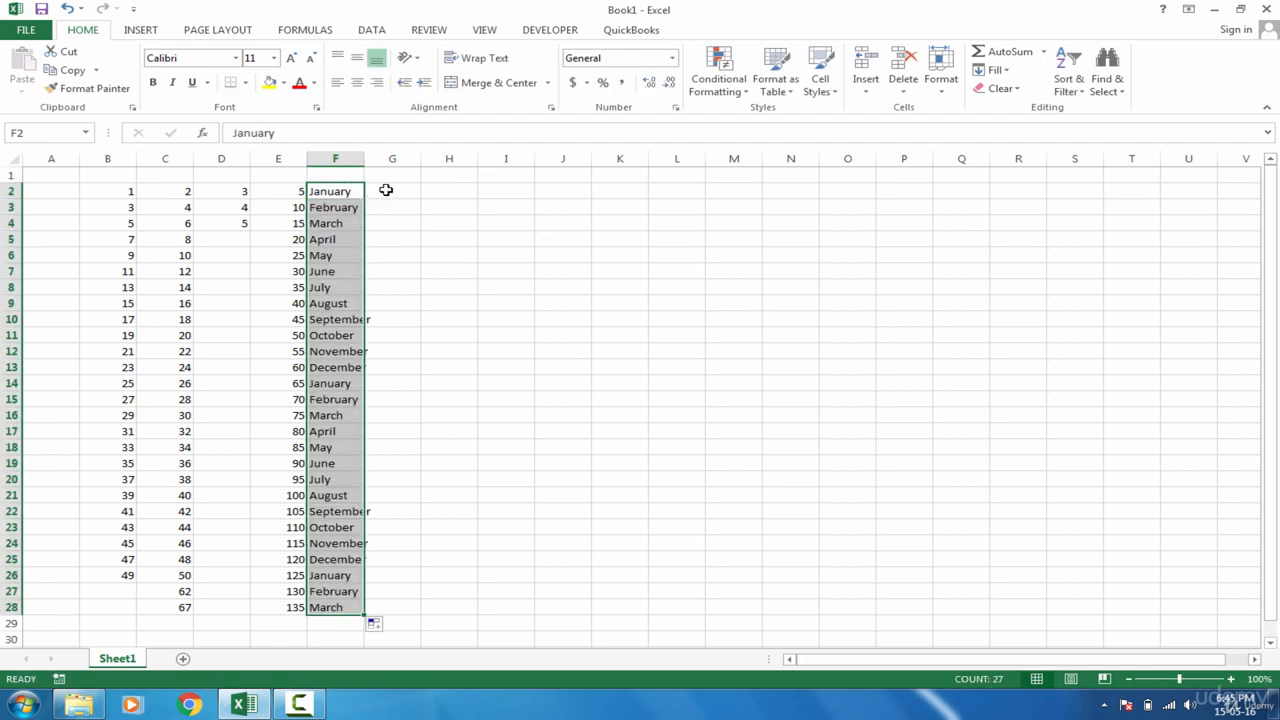
# Review the month cycle in column F by selecting F2:F19, the first December in F13, and F14:F27.
pyautogui.click(386, 191)
pyautogui.moveTo(336, 195); pyautogui.dragTo(334, 463)
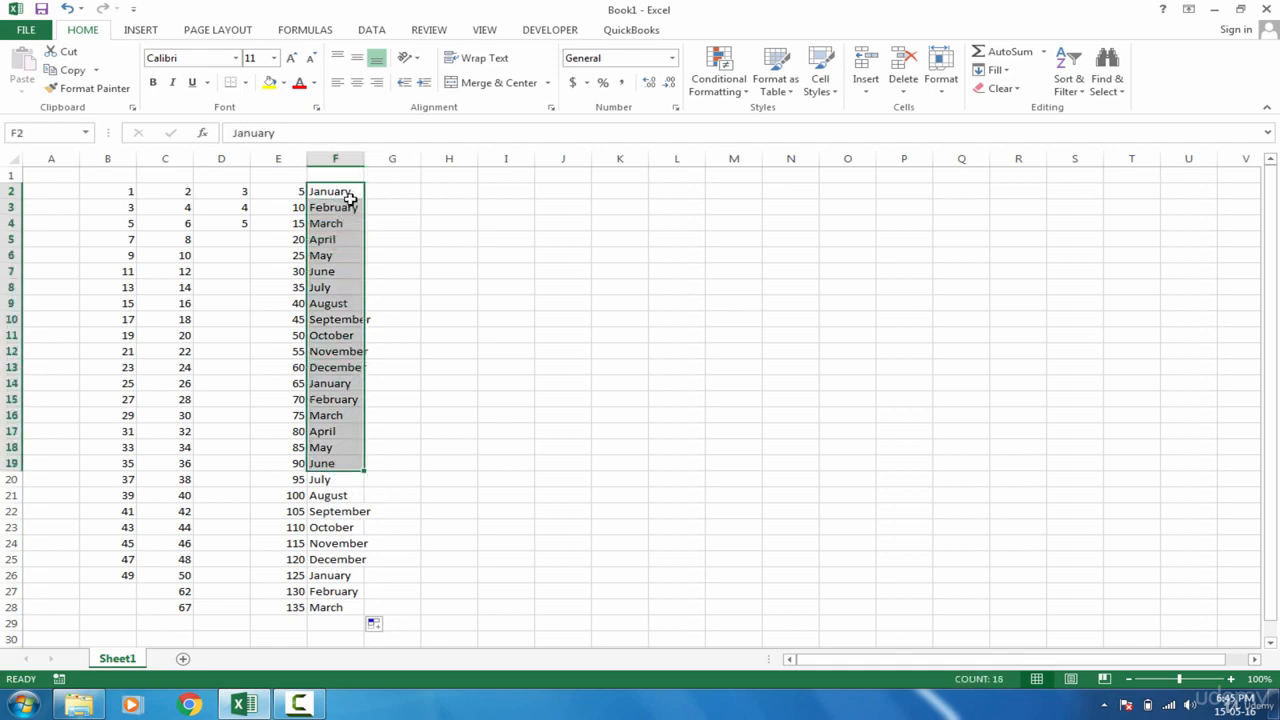
pyautogui.click(344, 369)
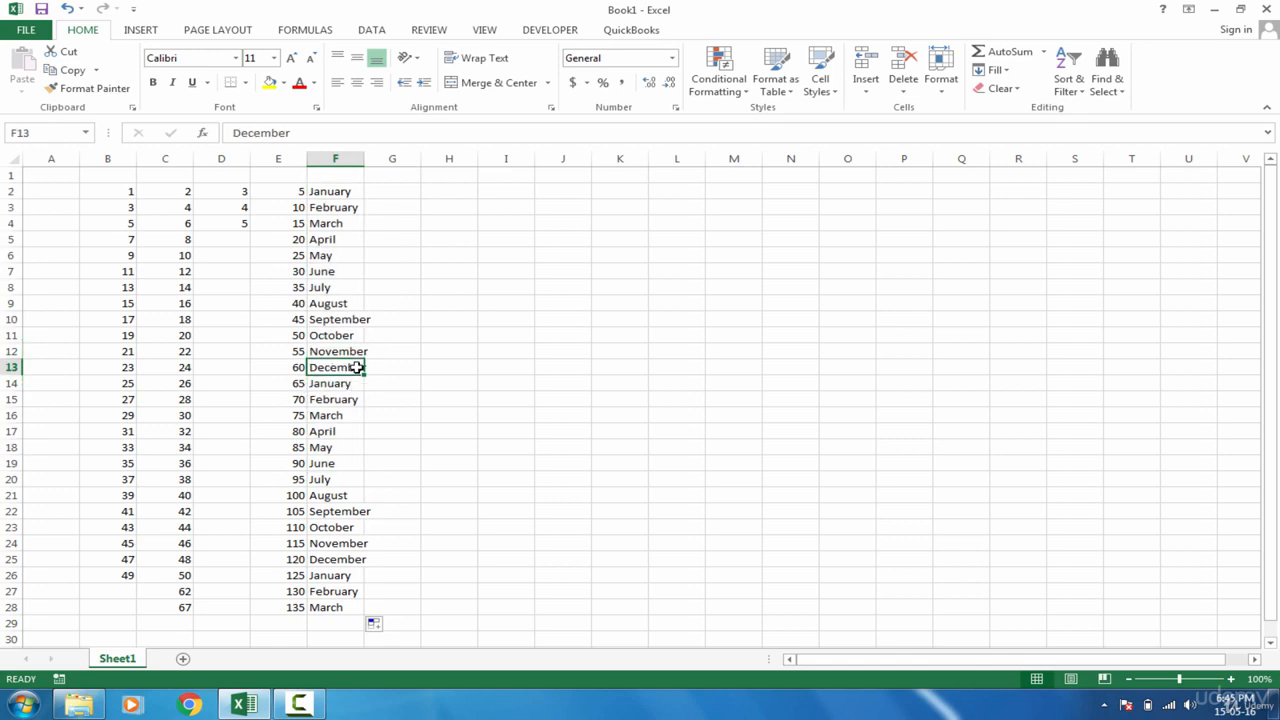
pyautogui.moveTo(347, 386); pyautogui.dragTo(346, 595)
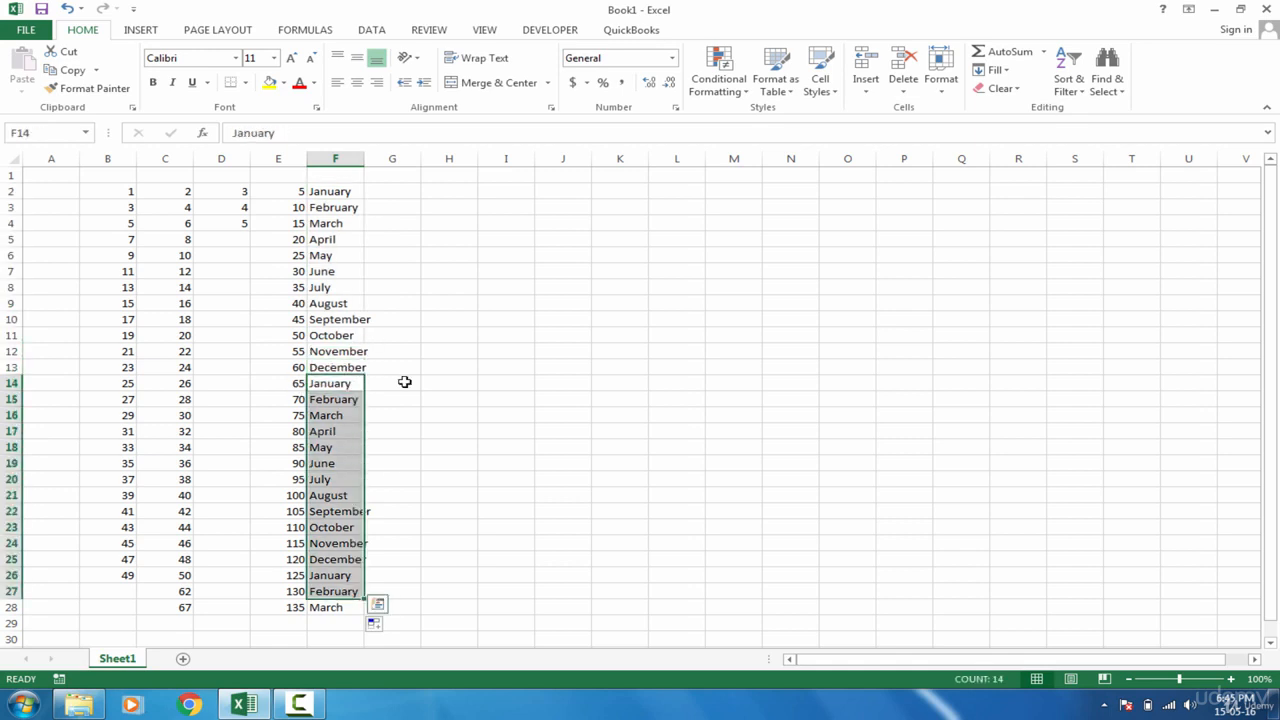
# Enter Jan in G2 and auto-fill the abbreviated month names down to G28.
pyautogui.click(397, 188)
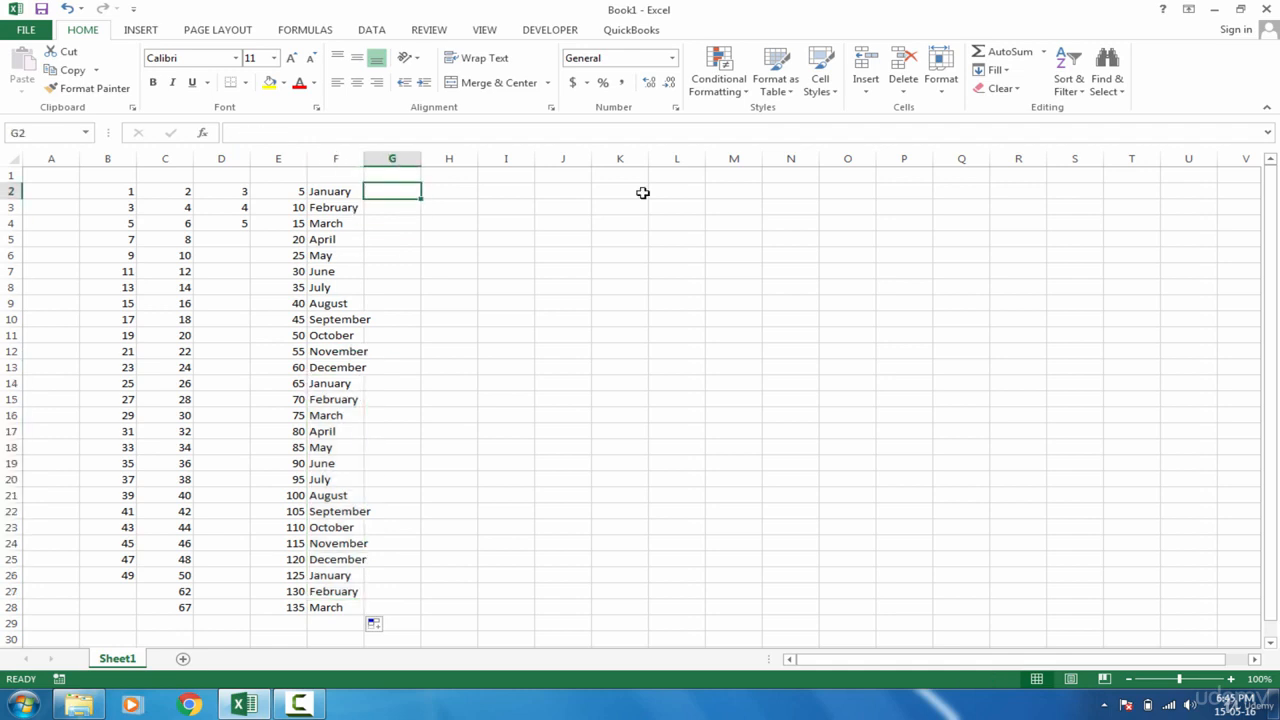
pyautogui.write('Jan')
pyautogui.doubleClick(421, 196)
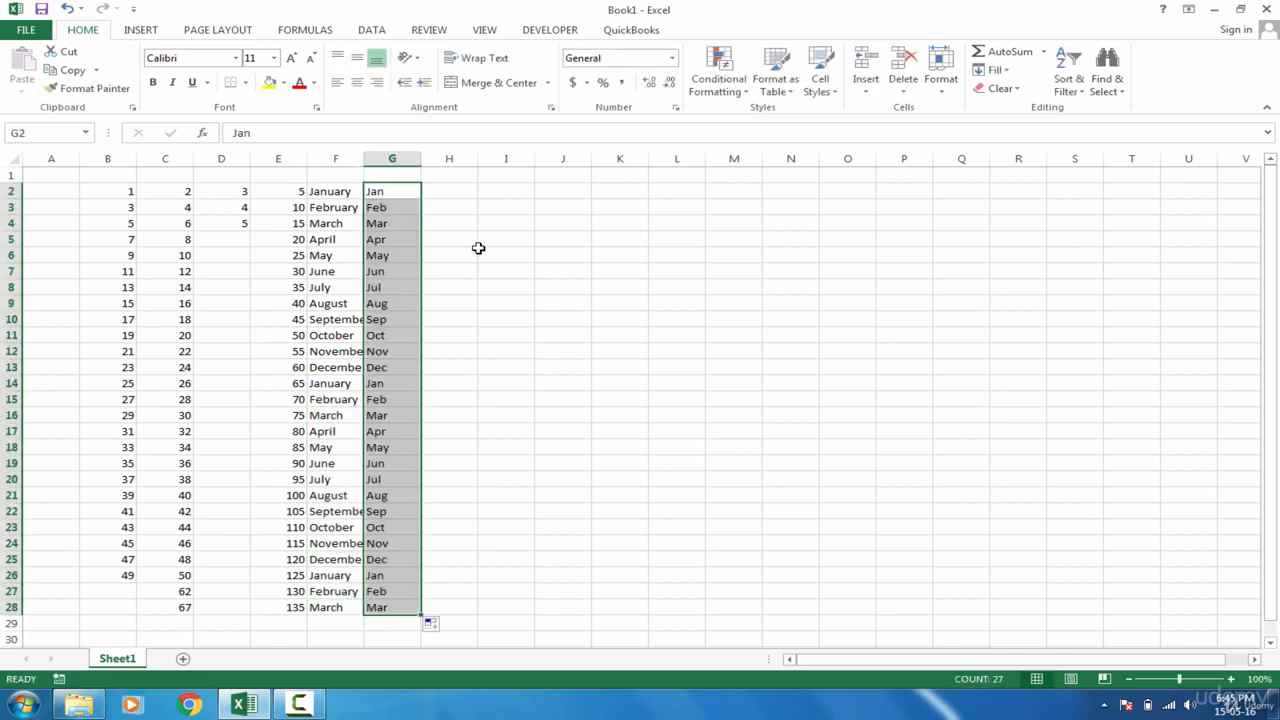
# Enter Monday in H2 and auto-fill the full weekday names down to H28.
pyautogui.click(445, 195)
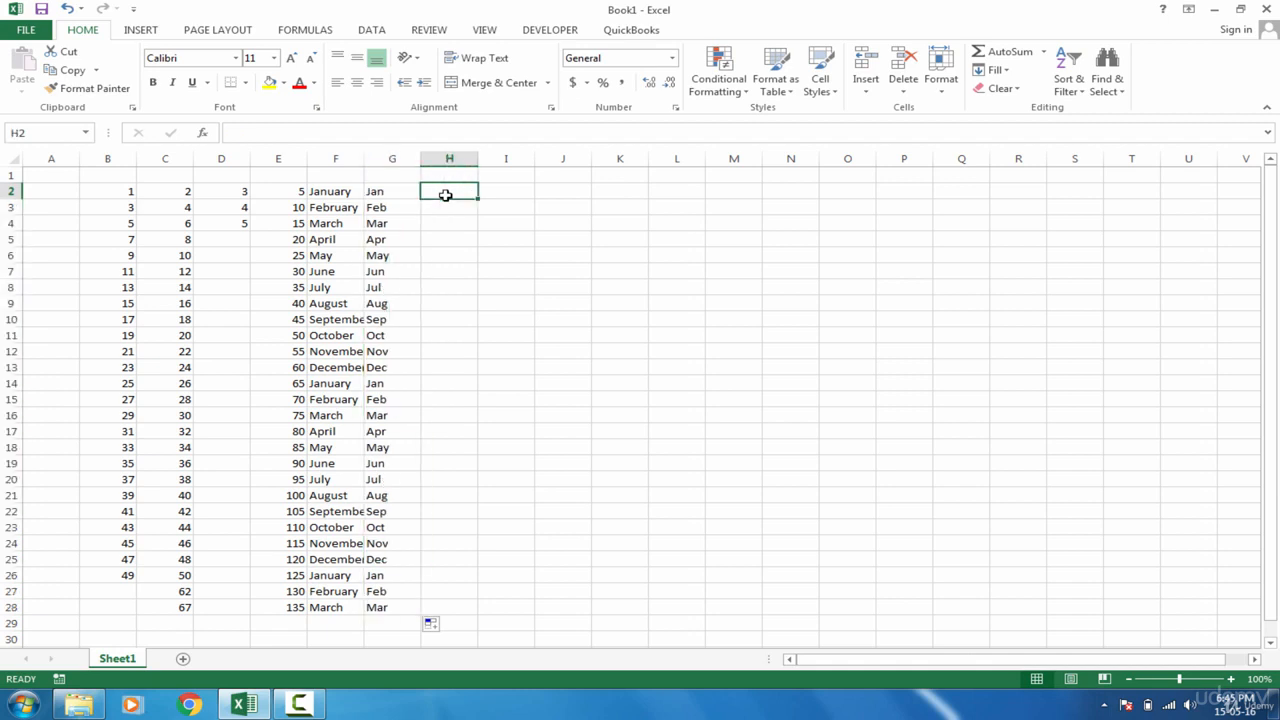
pyautogui.write('Monday')
pyautogui.press('Return')
pyautogui.click(460, 192)
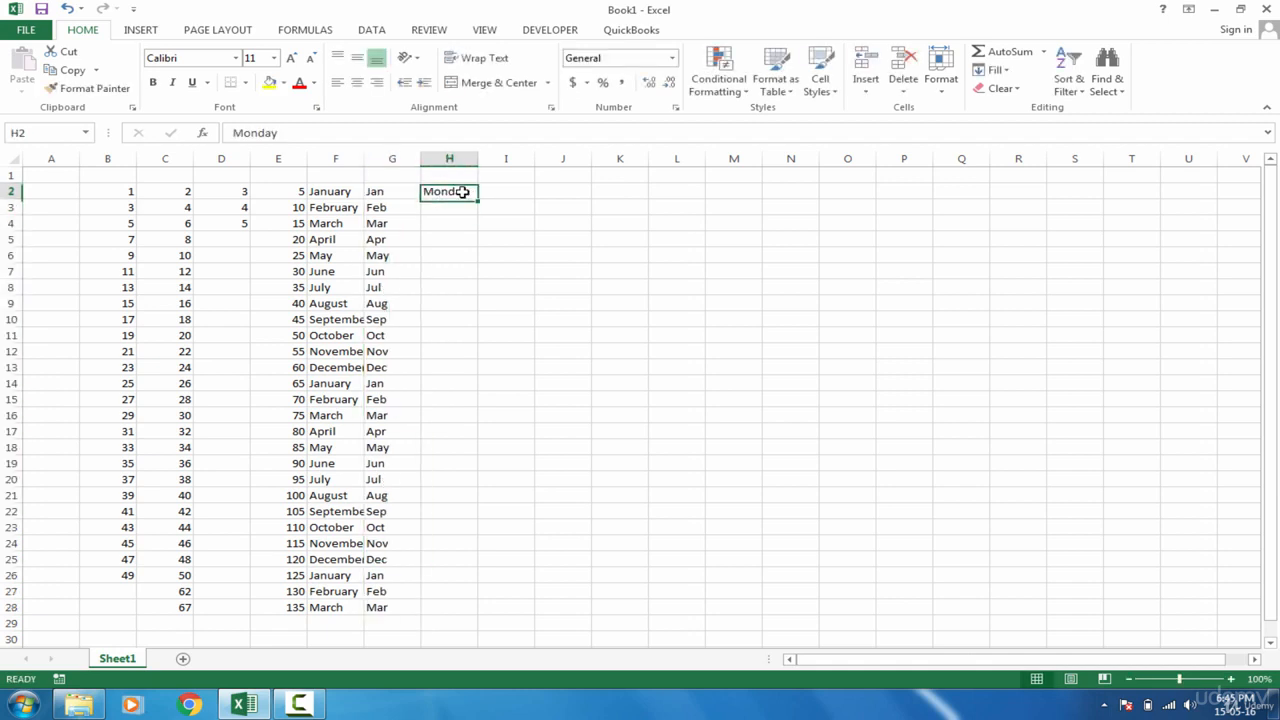
pyautogui.doubleClick(478, 198)
# Enter Mon in I2 and auto-fill the abbreviated weekday names down to I28.
pyautogui.click(505, 192)
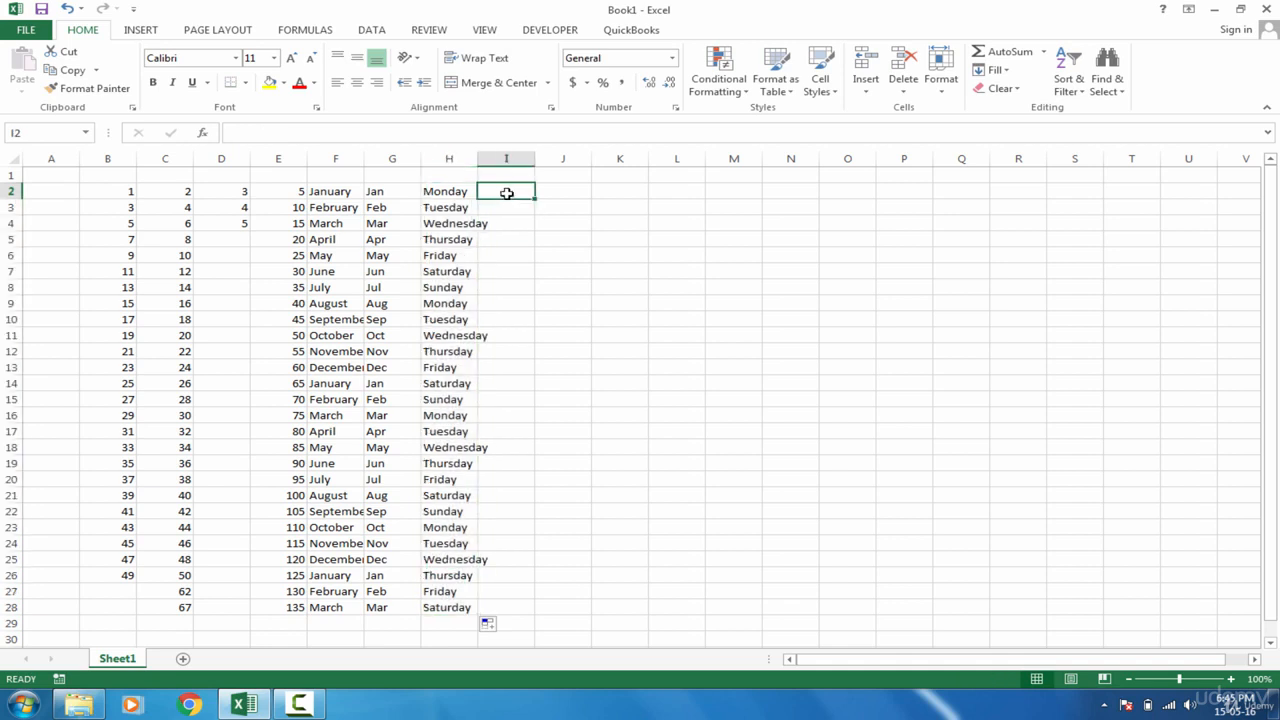
pyautogui.write('MO')
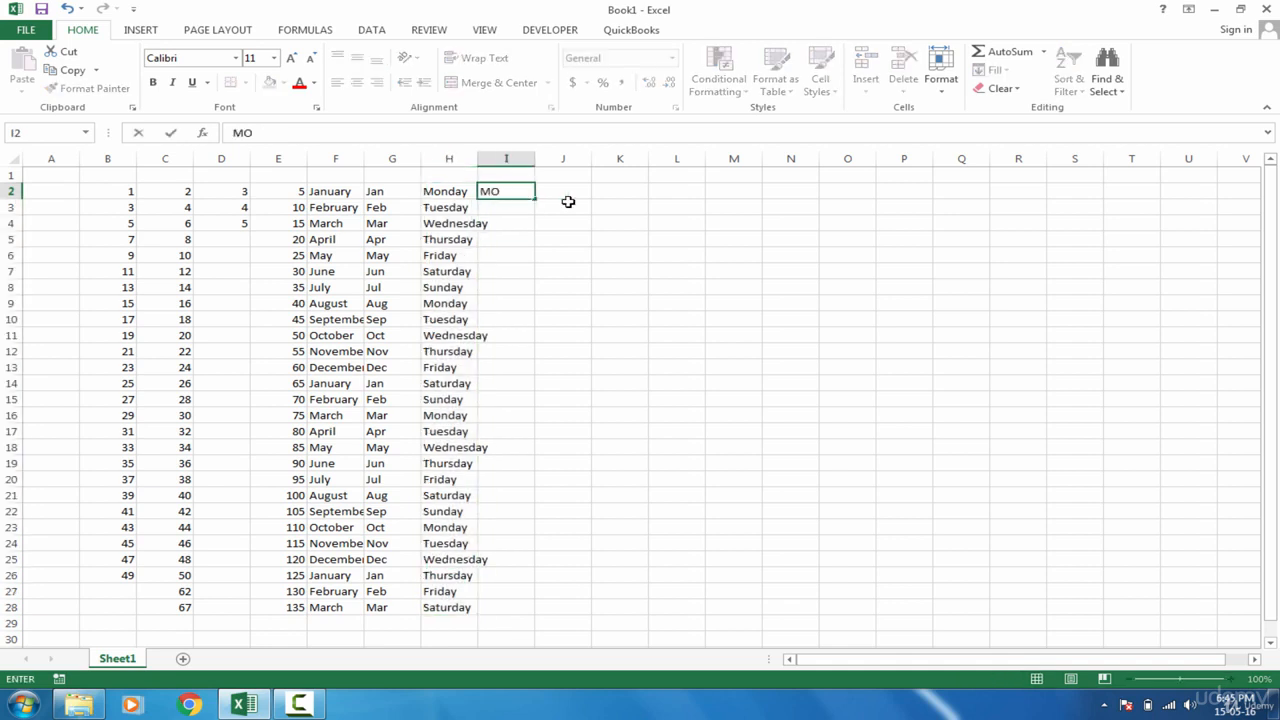
pyautogui.press('BackSpace')
pyautogui.write('i')
pyautogui.press('BackSpace')
pyautogui.write('on')
pyautogui.press('Return')
pyautogui.click(529, 194)
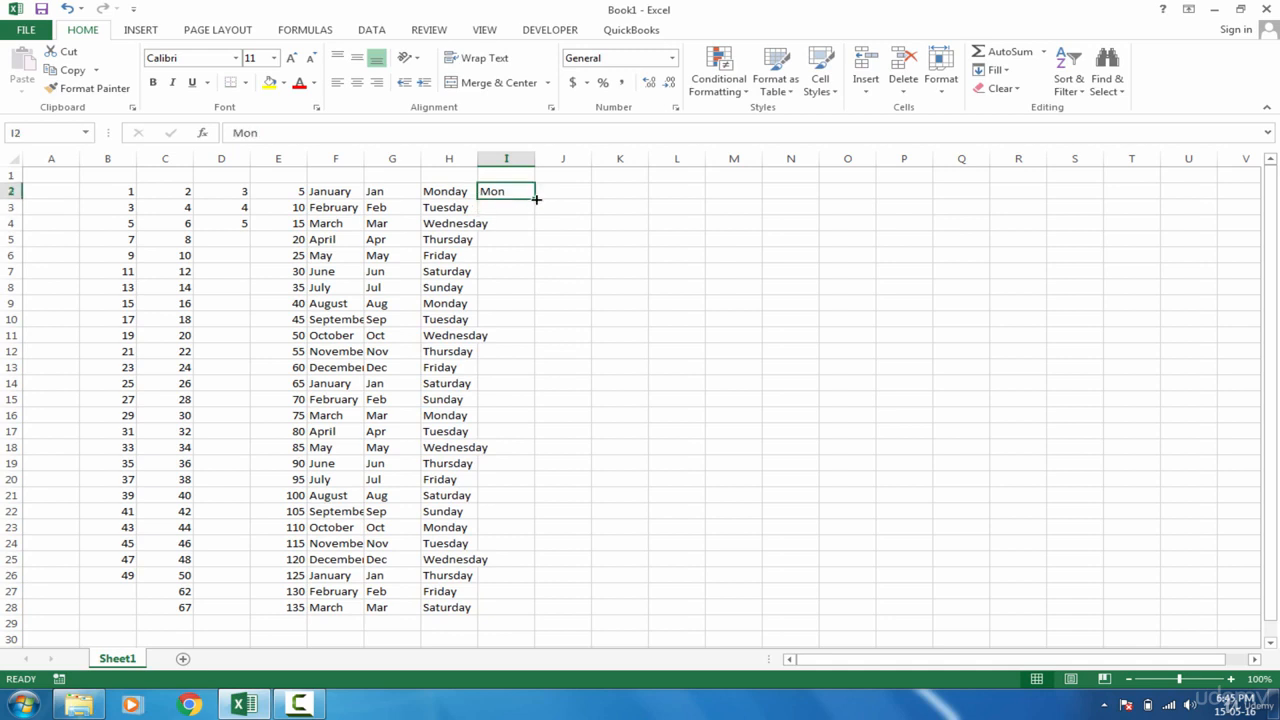
pyautogui.moveTo(536, 199); pyautogui.dragTo(537, 614)
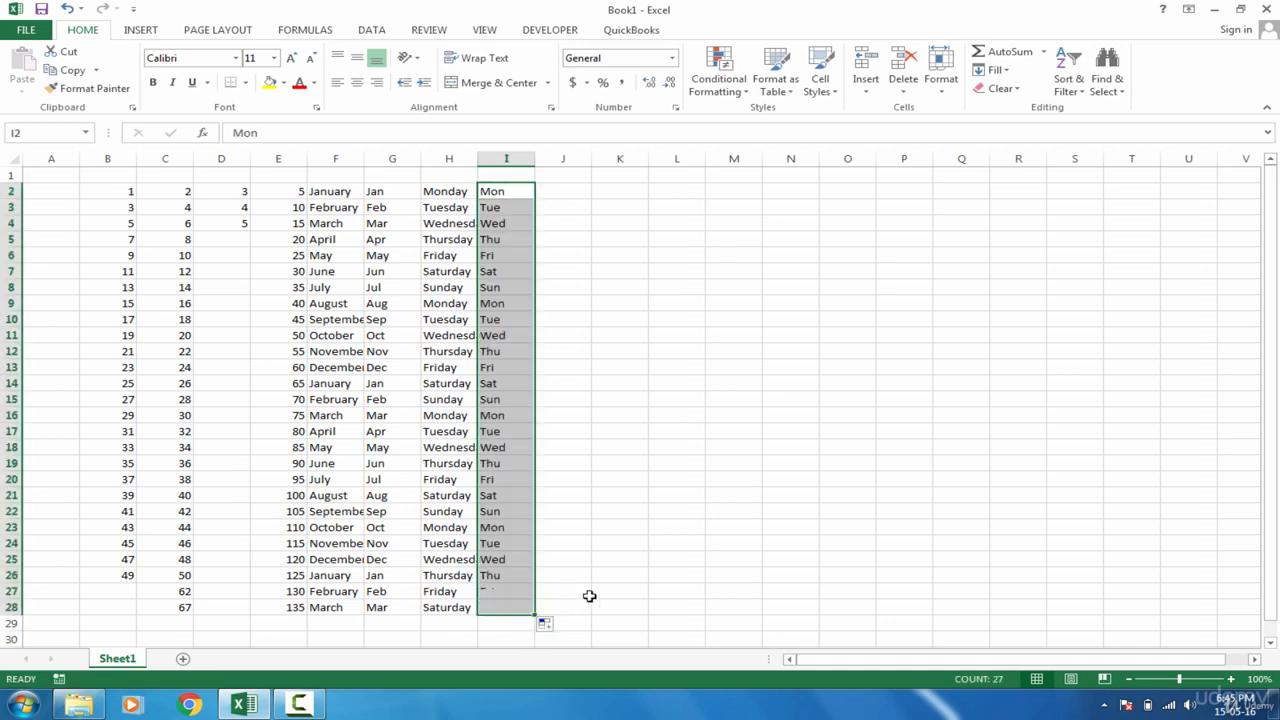
pyautogui.click(656, 426)
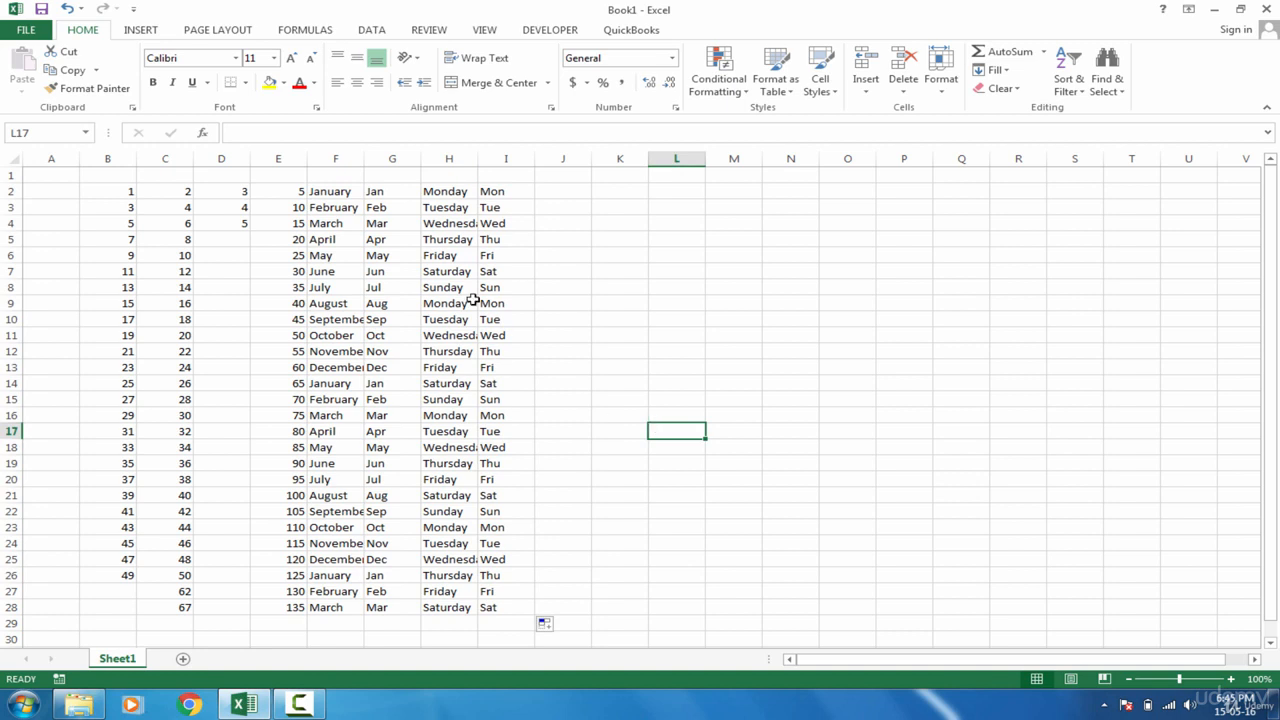
# Compare the starting cells of the number series in B2:B3 with those of the month series in F2:F3.
pyautogui.click(344, 192)
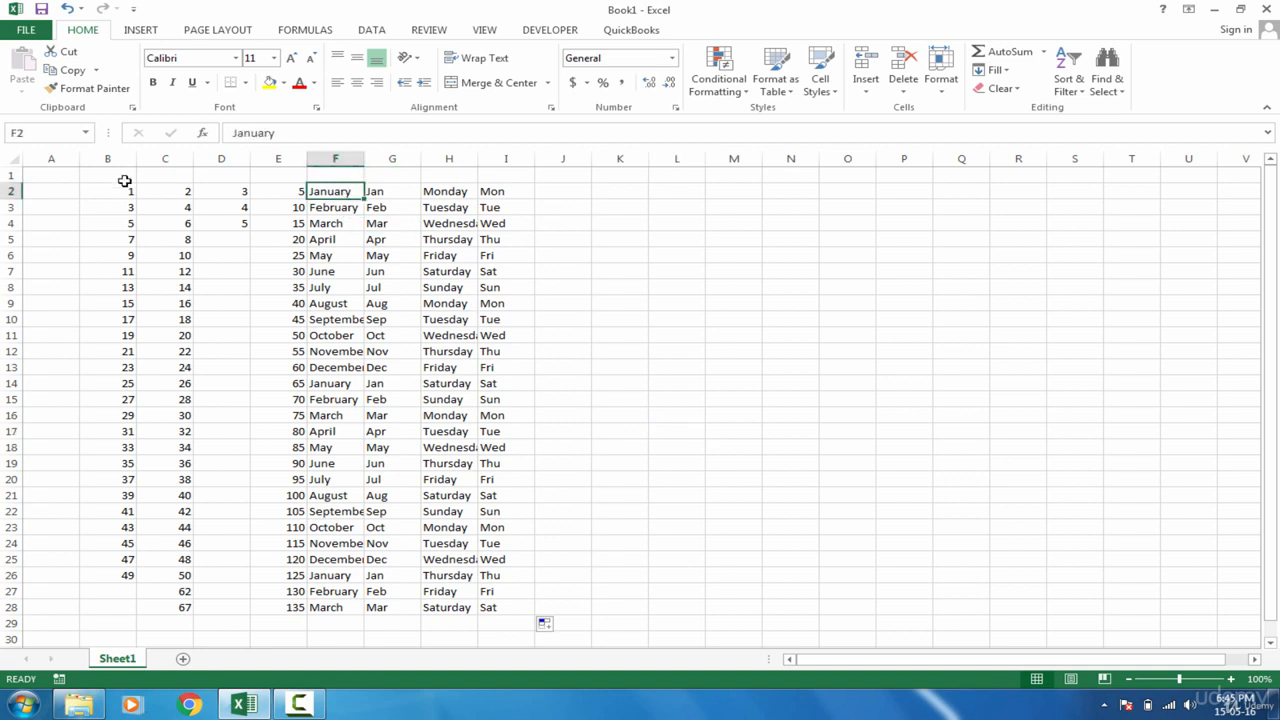
pyautogui.moveTo(121, 190); pyautogui.dragTo(119, 204)
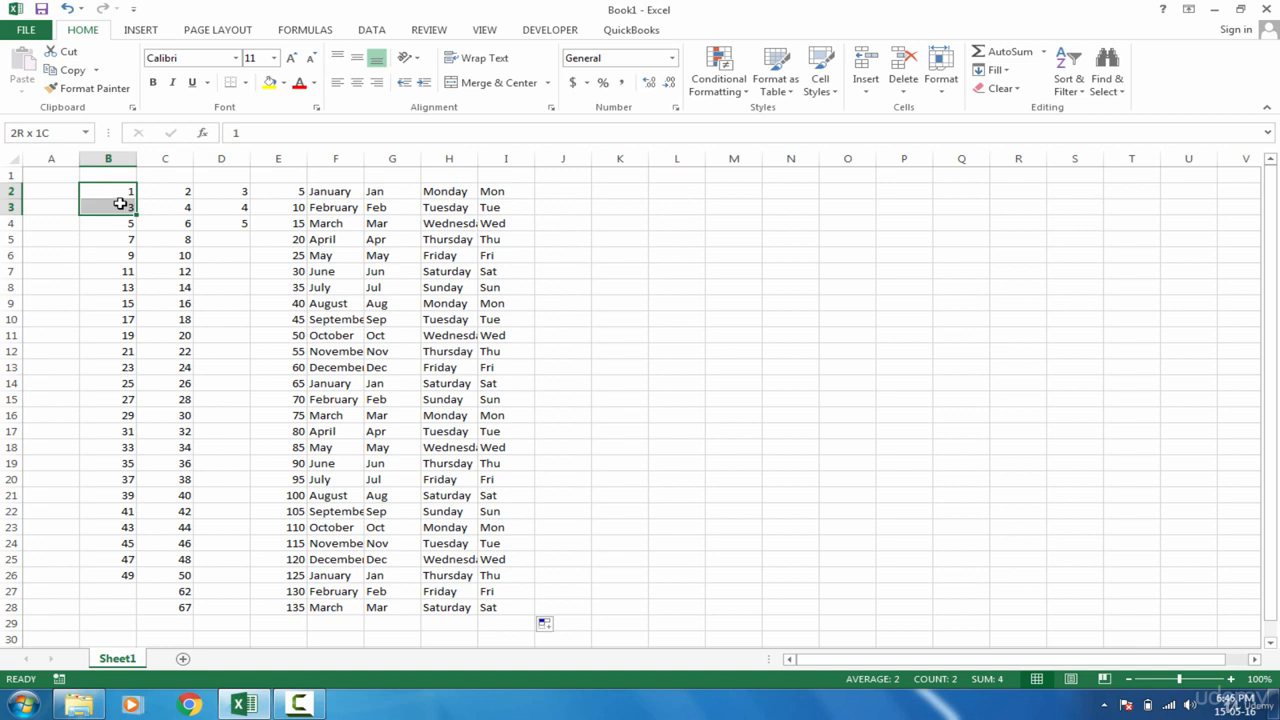
pyautogui.click(120, 191)
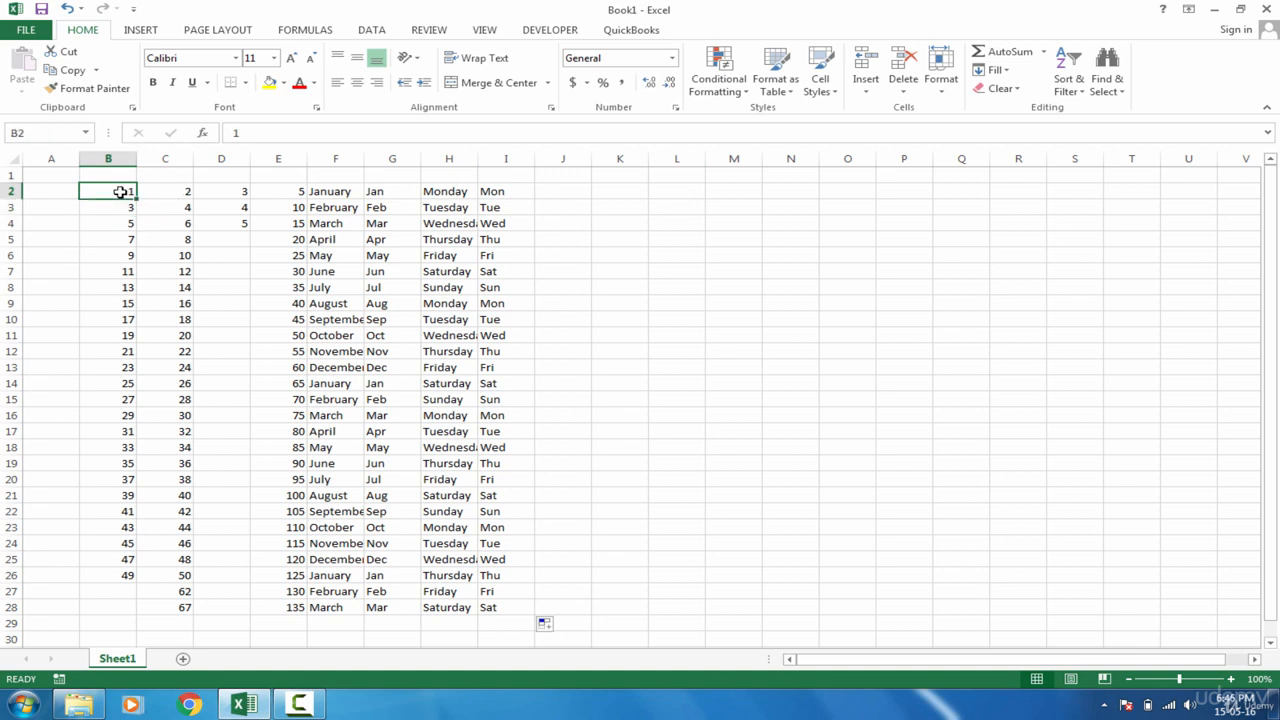
pyautogui.keyDown('shift'); pyautogui.click(116, 208); pyautogui.keyUp('shift')
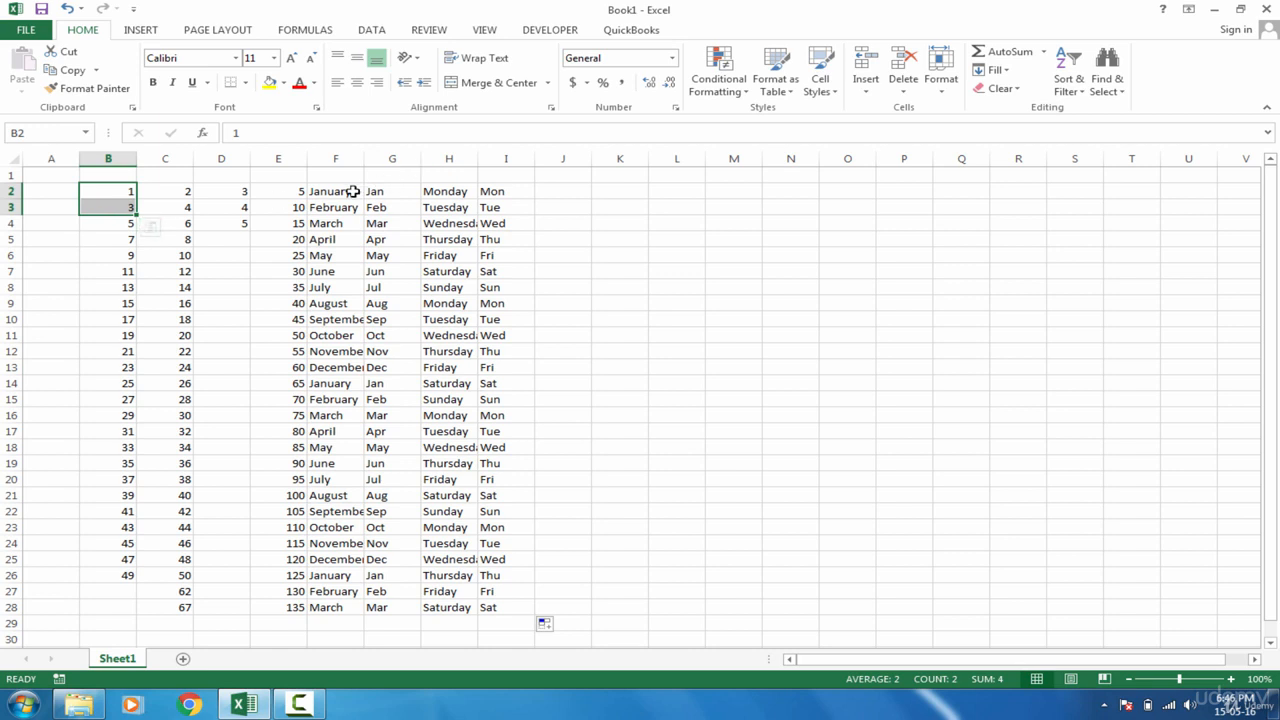
pyautogui.moveTo(351, 191); pyautogui.dragTo(355, 203)
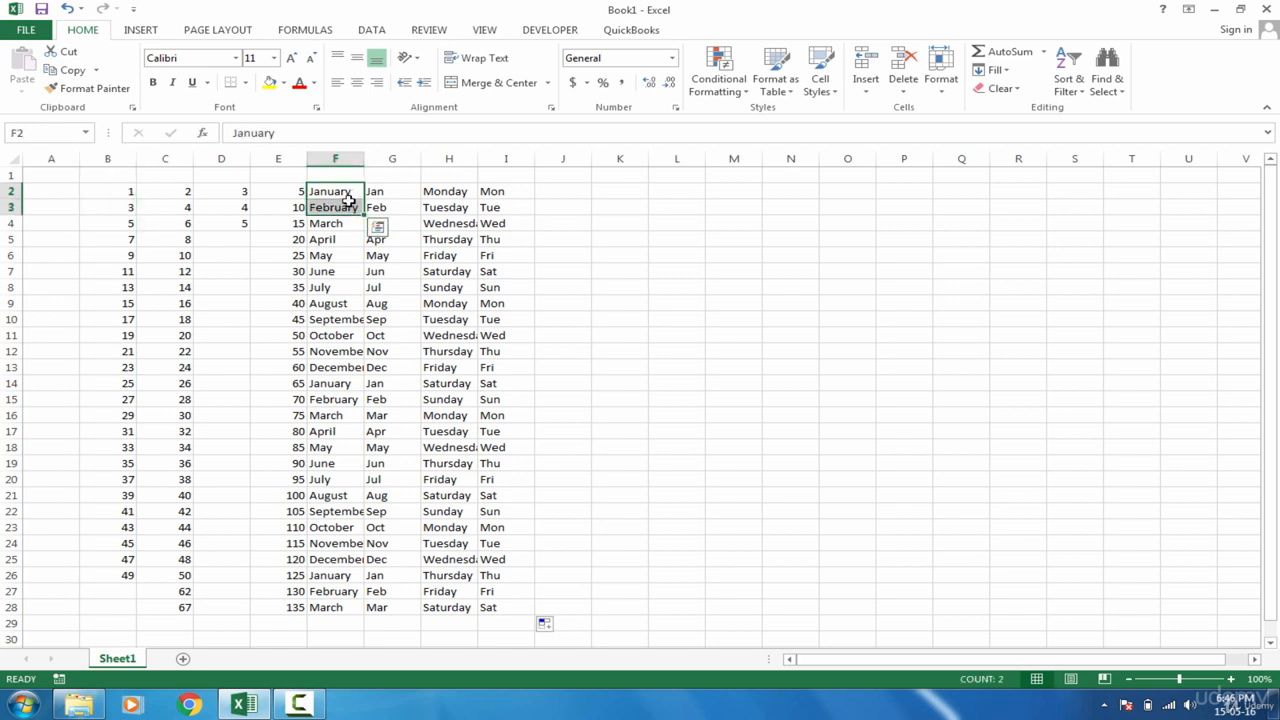
pyautogui.click(338, 192)
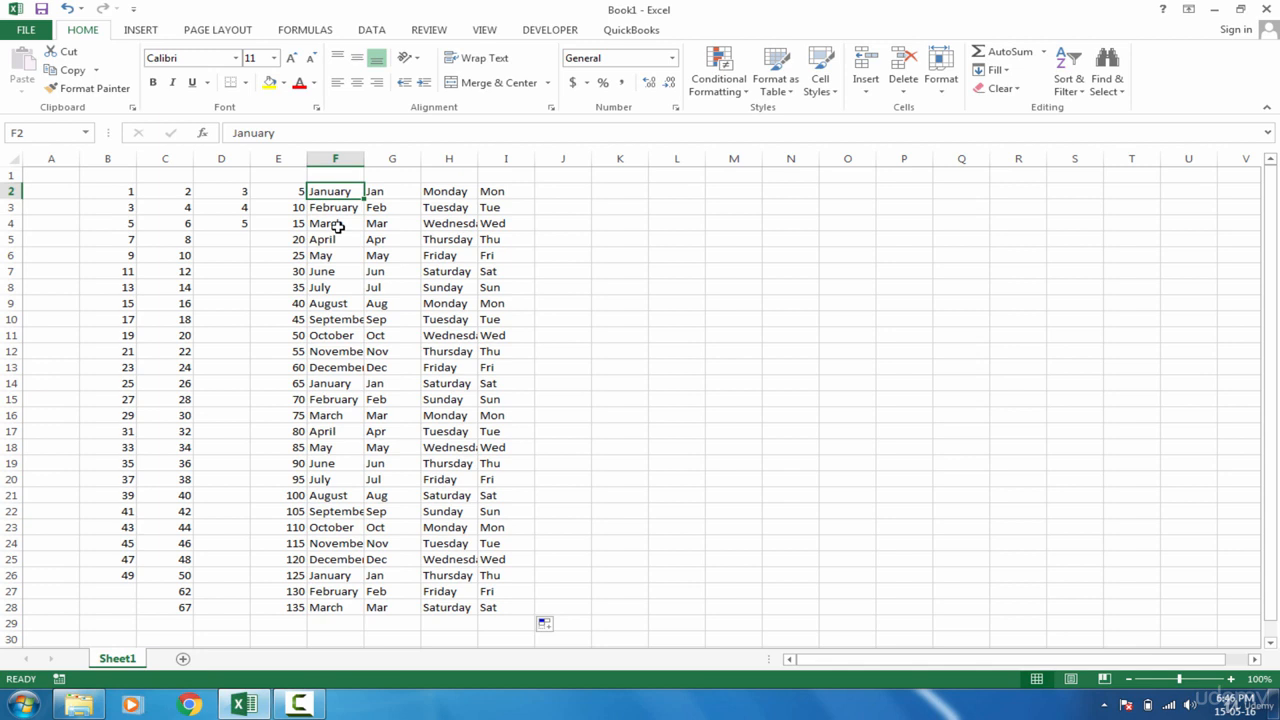
# Enter 1 in A2, fill it down to A28, and change the fill option from Copy Cells to Fill Series.
pyautogui.press('Home')
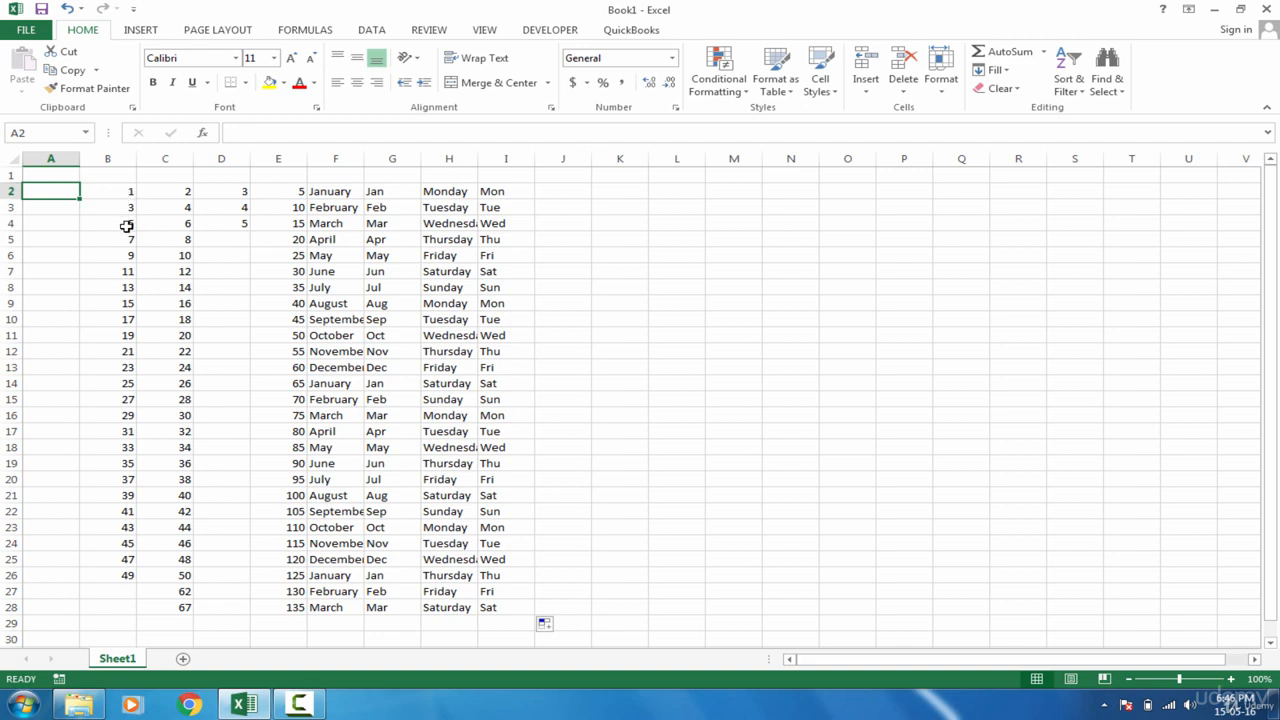
pyautogui.write('1')
pyautogui.press('Return')
pyautogui.click(72, 192)
pyautogui.moveTo(79, 197); pyautogui.dragTo(89, 609)
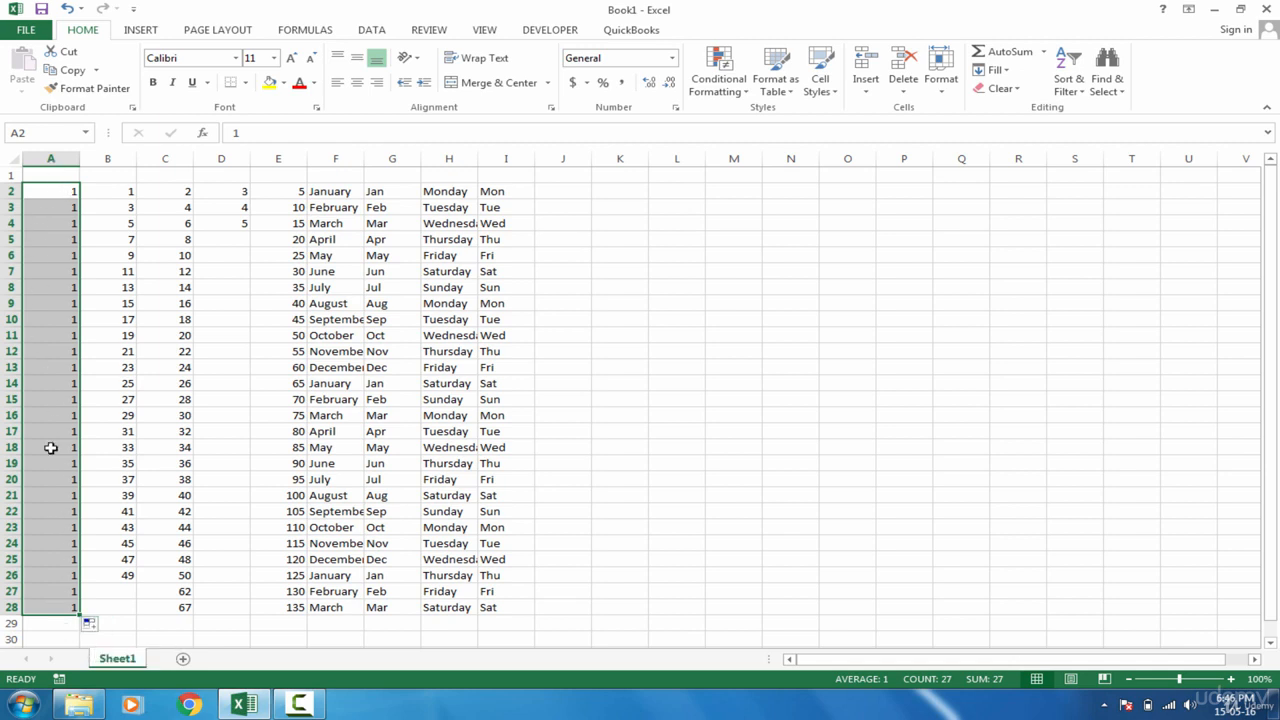
pyautogui.click(99, 628)
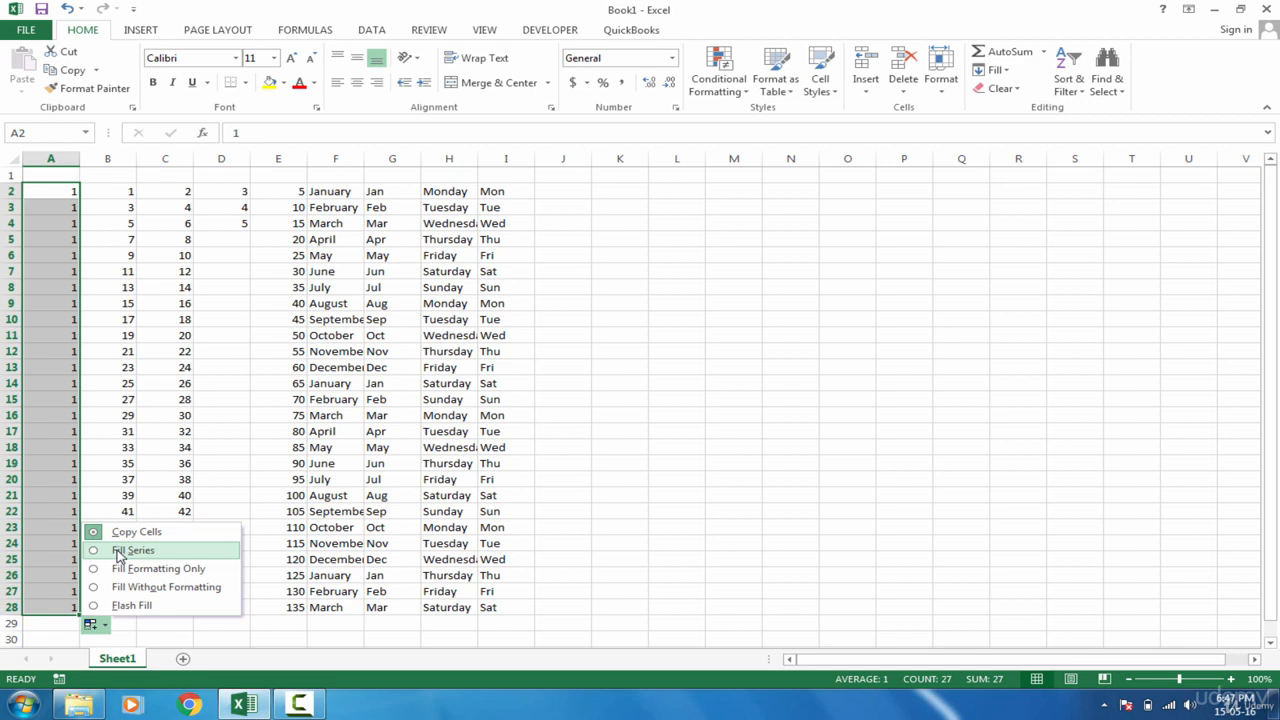
pyautogui.click(118, 551)
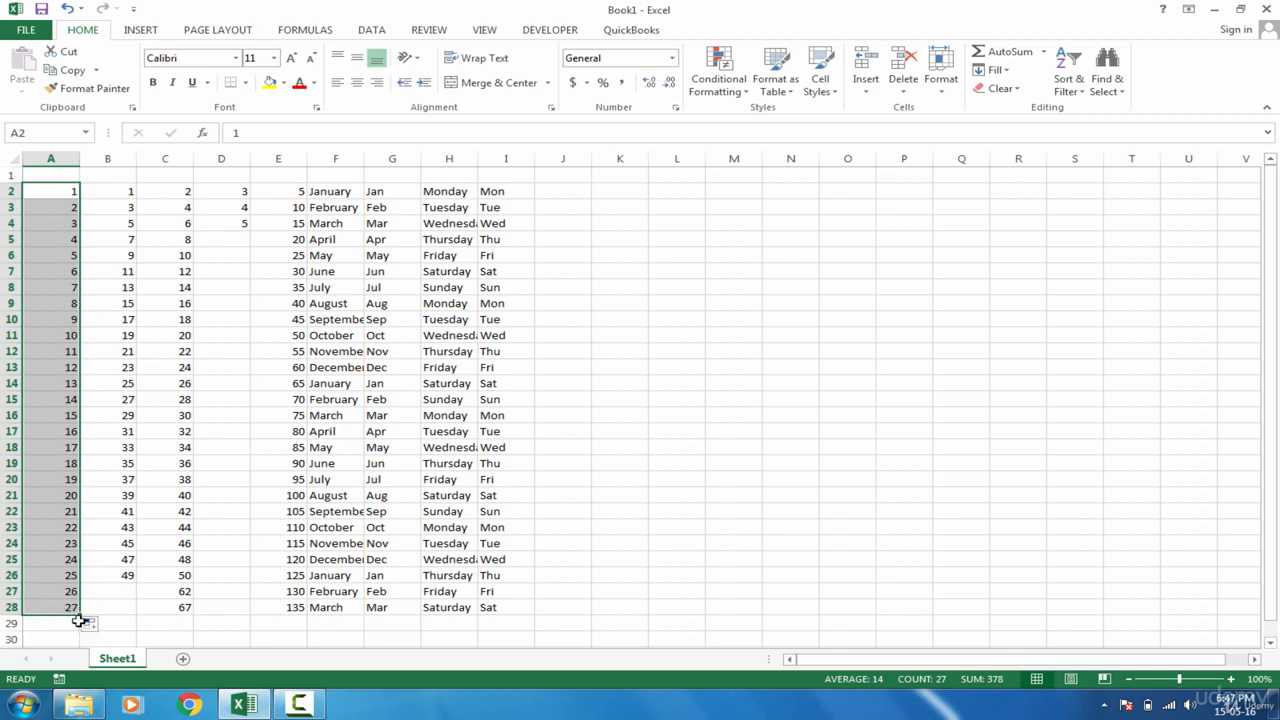
# Revisit the start of the month series, selecting F2:F3 and returning to January in F2.
pyautogui.click(340, 193)
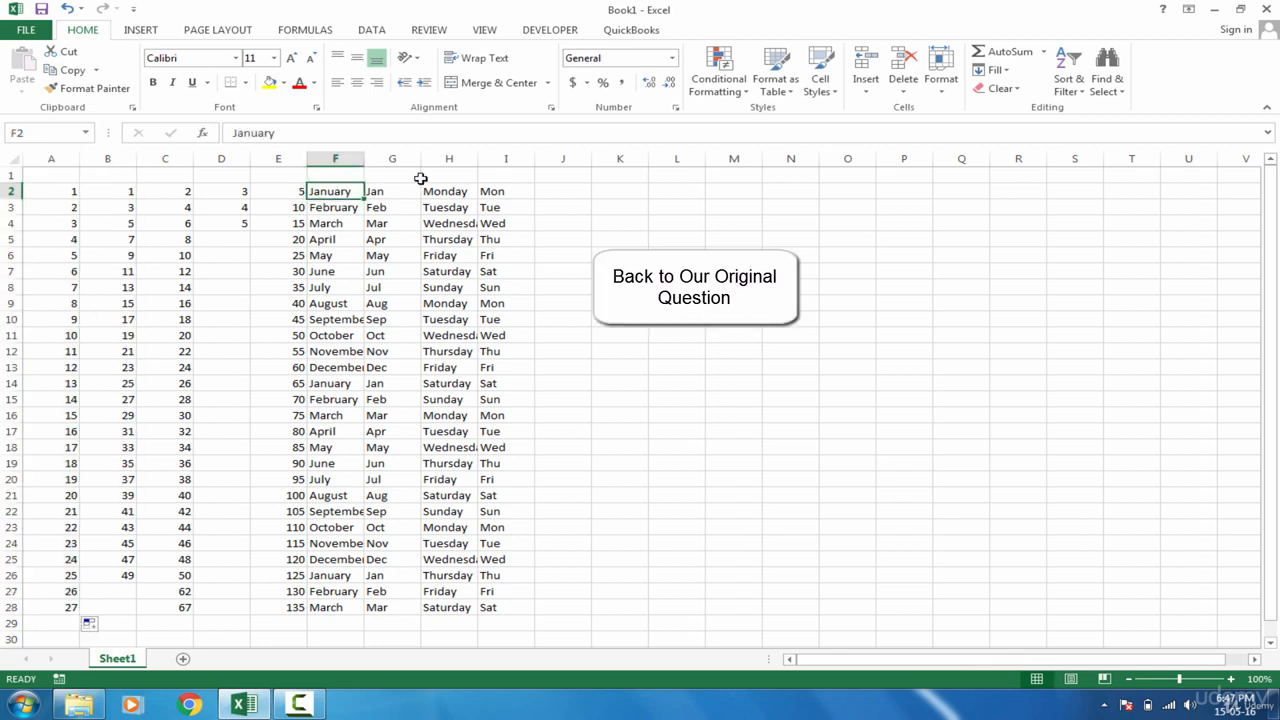
pyautogui.moveTo(347, 193); pyautogui.dragTo(346, 207)
pyautogui.click(355, 191)
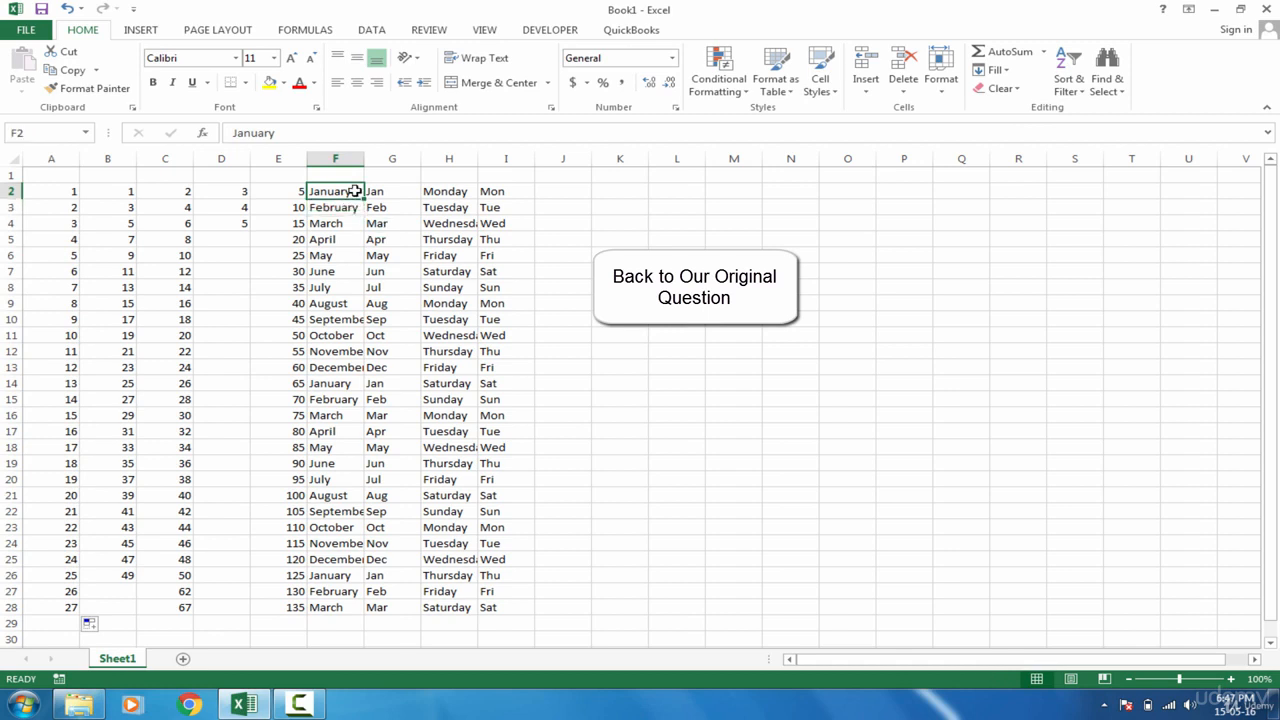